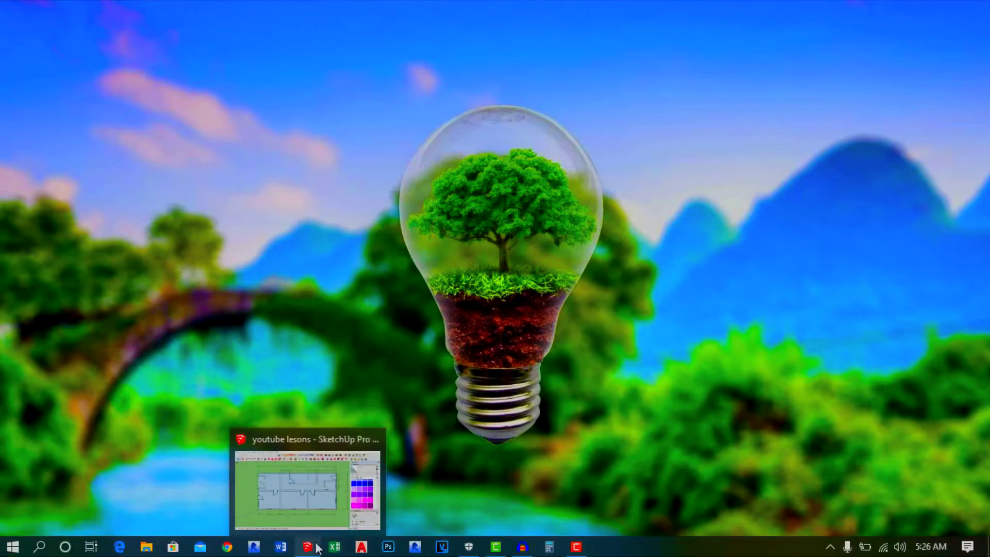
Restore the SketchUp window showing the 'youtube lesons' 15.00m × 7.00m floor plan.
click(320, 510)
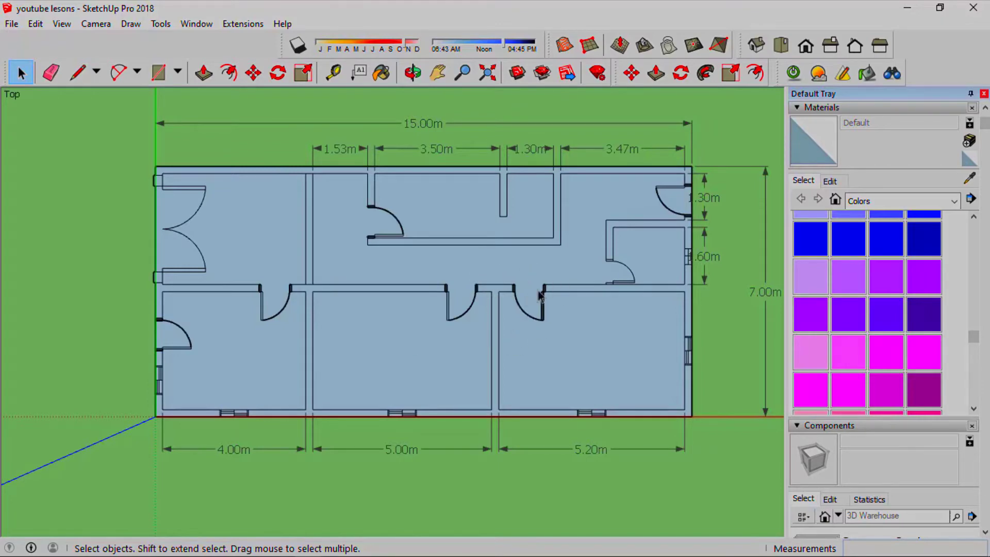
Zoom in and delete the door in the middle room's doorway.
scroll(537, 294, up, 3)
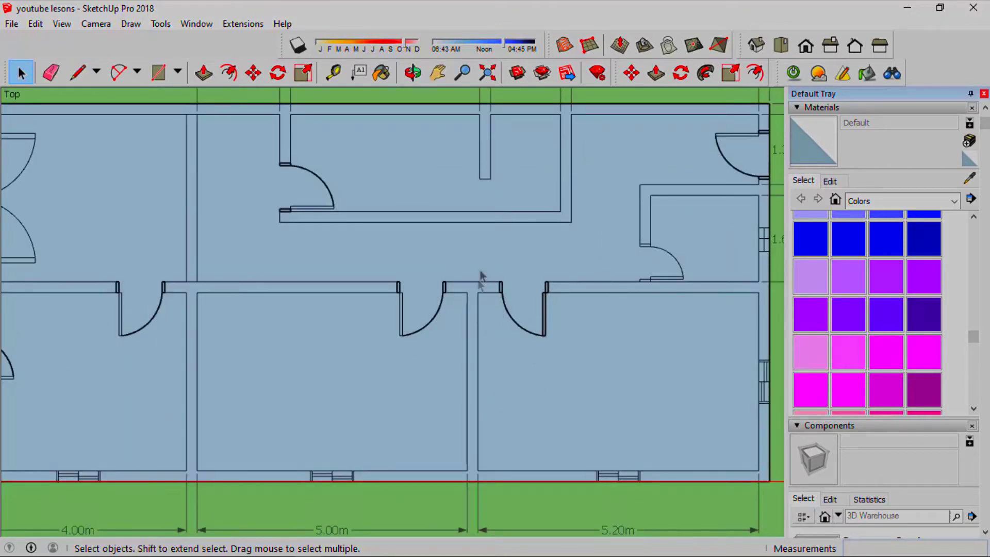
scroll(591, 325, down, 3)
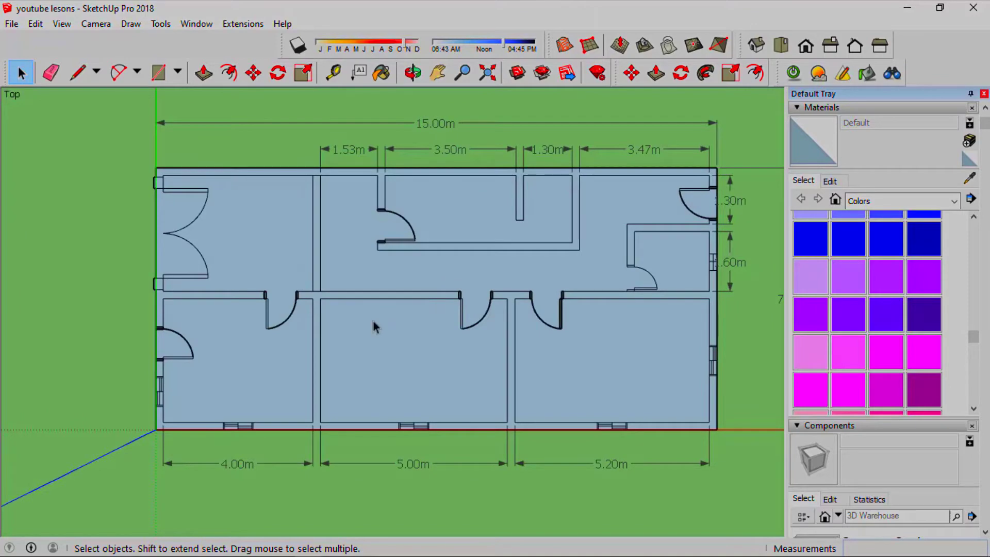
scroll(503, 262, up, 3)
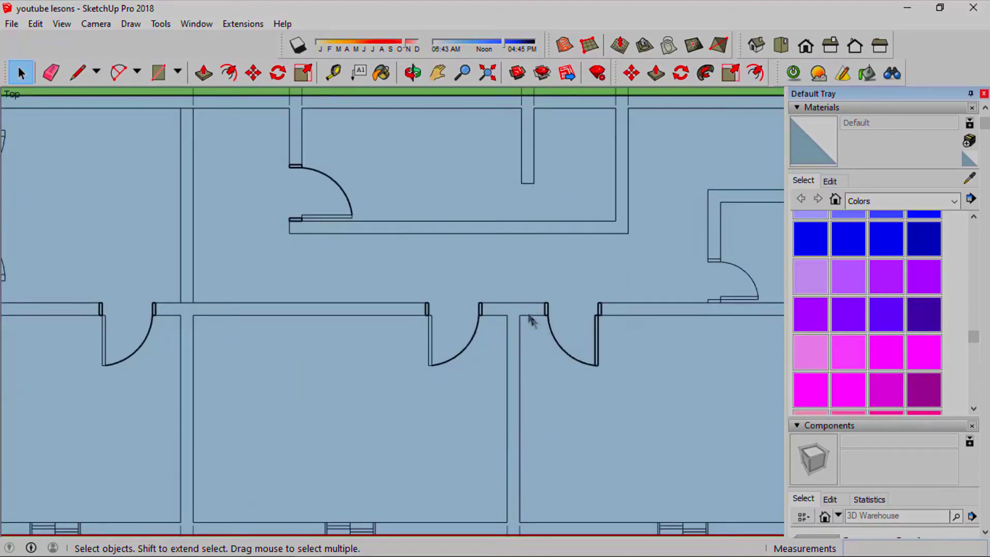
scroll(389, 317, up, 3)
scroll(558, 308, down, 3)
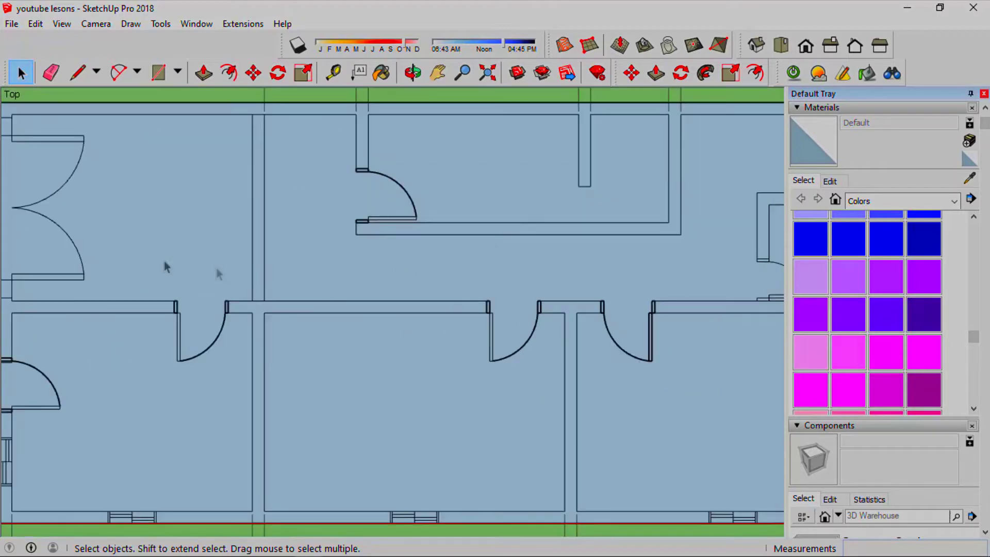
scroll(453, 316, down, 5)
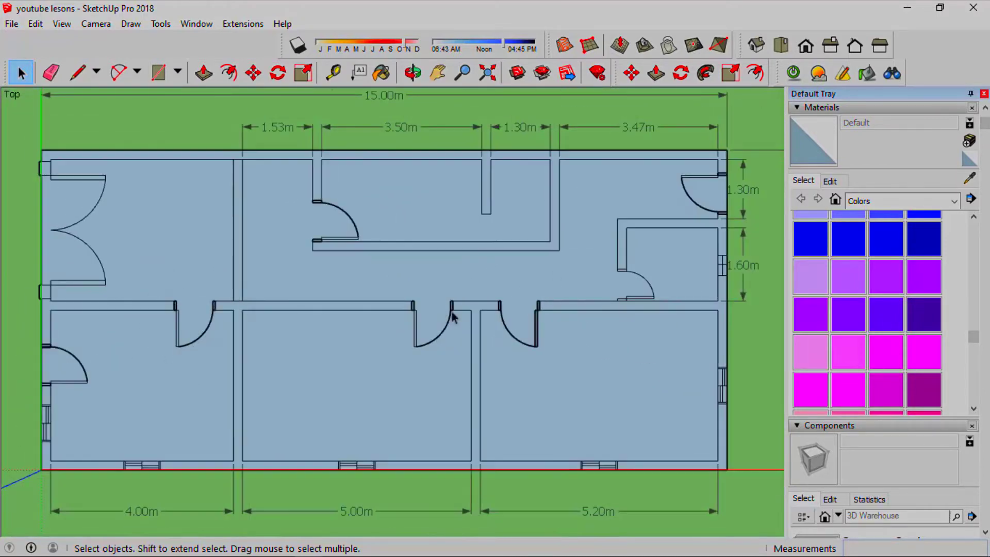
scroll(468, 311, up, 5)
scroll(336, 292, up, 2)
scroll(367, 329, up, 2)
click(370, 329)
key(Delete)
Select the door in the right room's opening.
scroll(310, 284, down, 3)
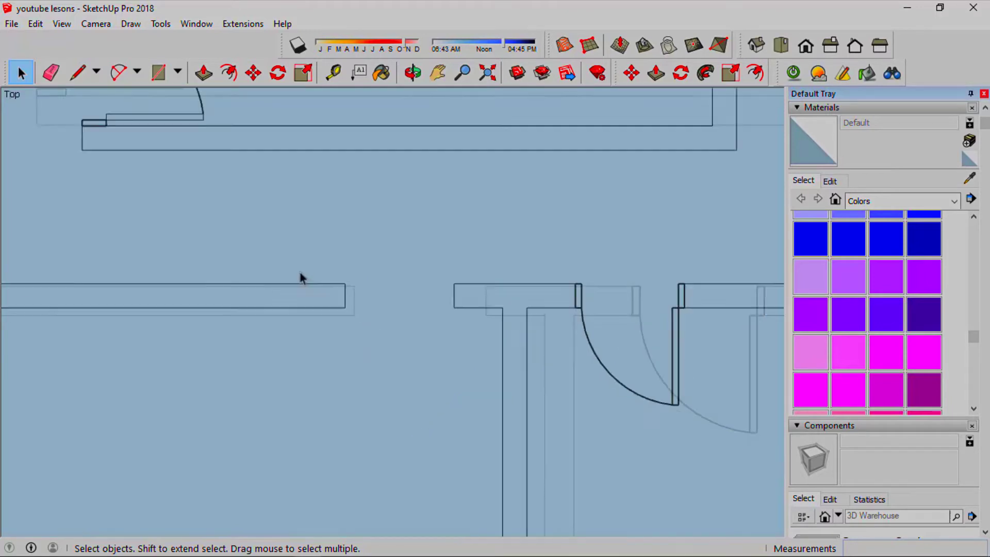
scroll(342, 274, down, 1)
scroll(534, 250, up, 1)
scroll(547, 338, up, 2)
click(571, 348)
click(486, 353)
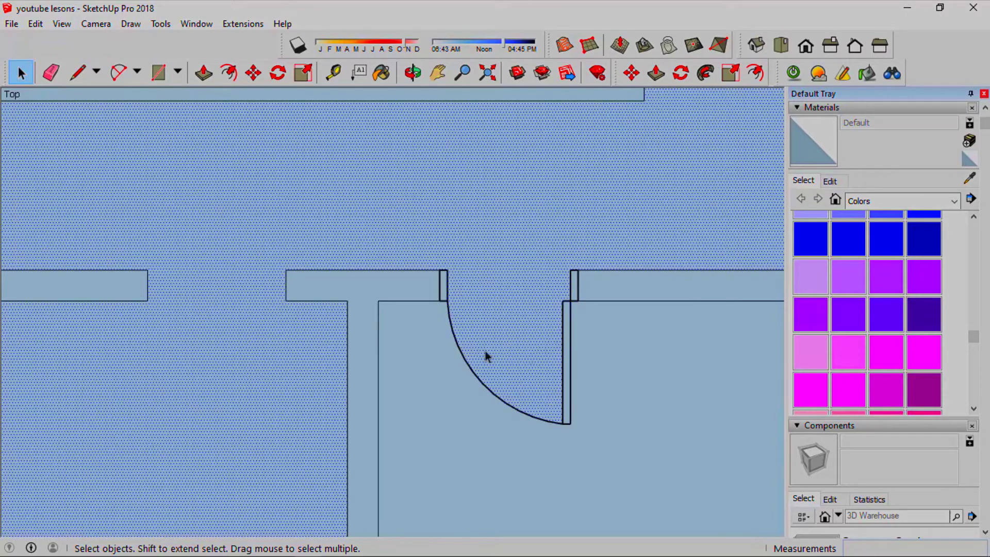
Box-select the right room's door leaf and swing arc and make them one group.
scroll(420, 313, down, 1)
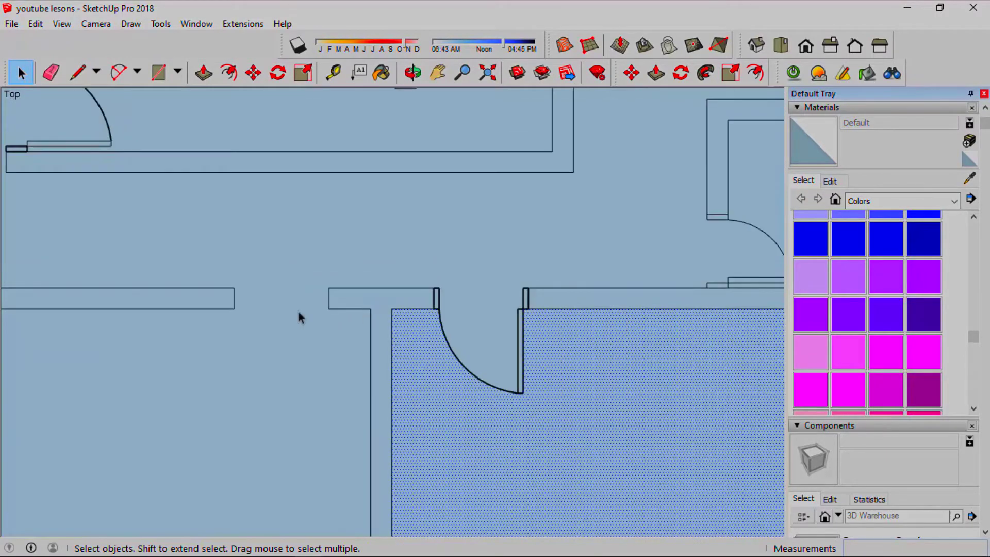
click(422, 268)
drag(410, 260, 543, 424)
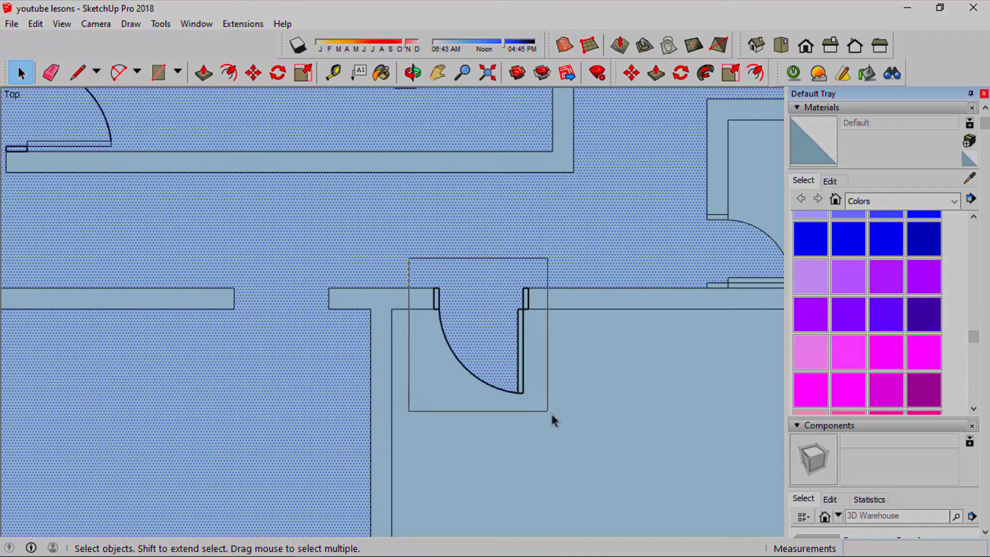
click(405, 241)
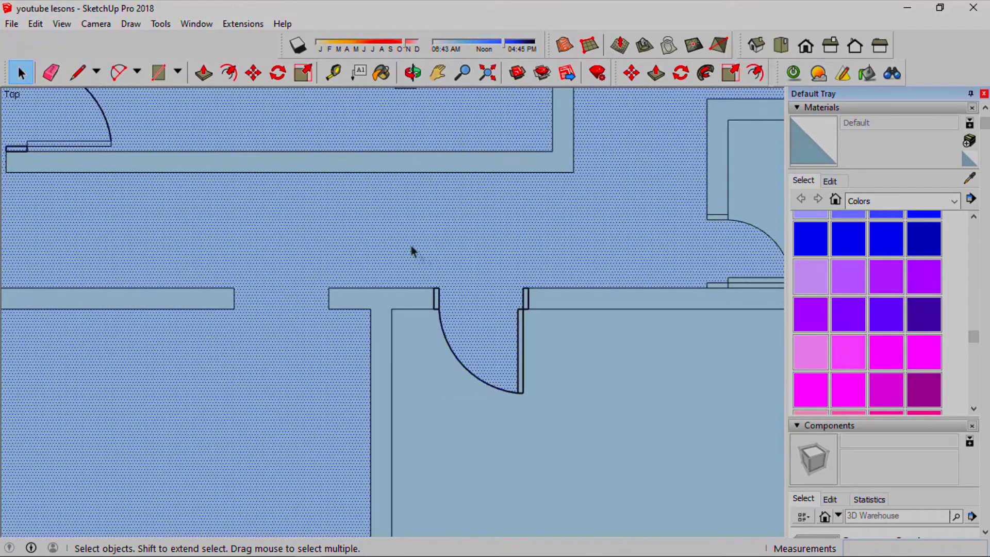
drag(417, 259, 537, 404)
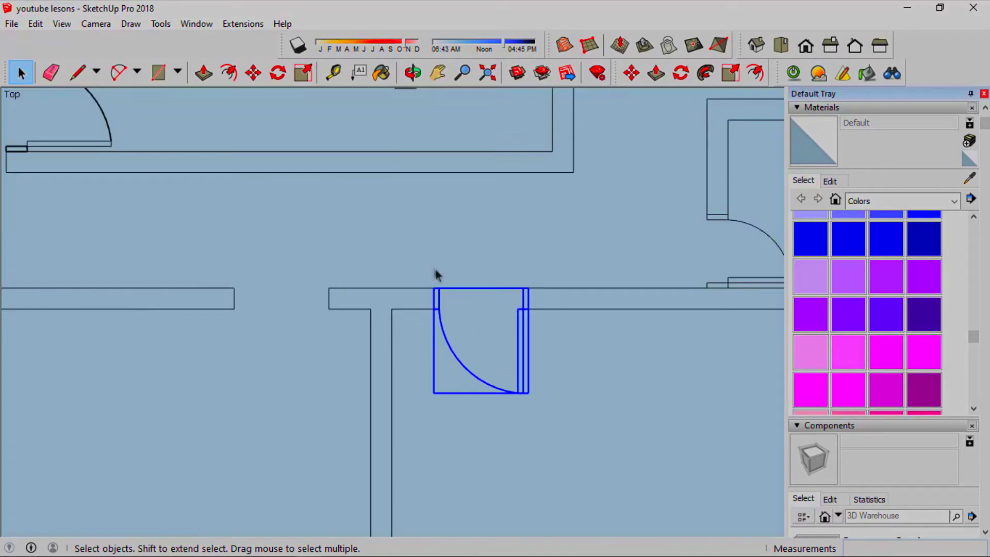
drag(426, 266, 549, 429)
right_click(525, 336)
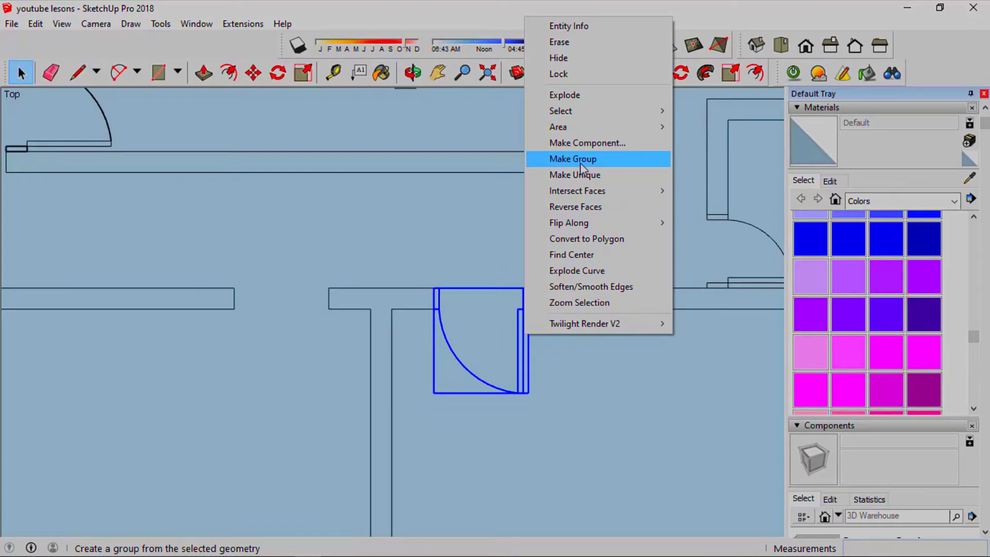
click(581, 159)
click(533, 350)
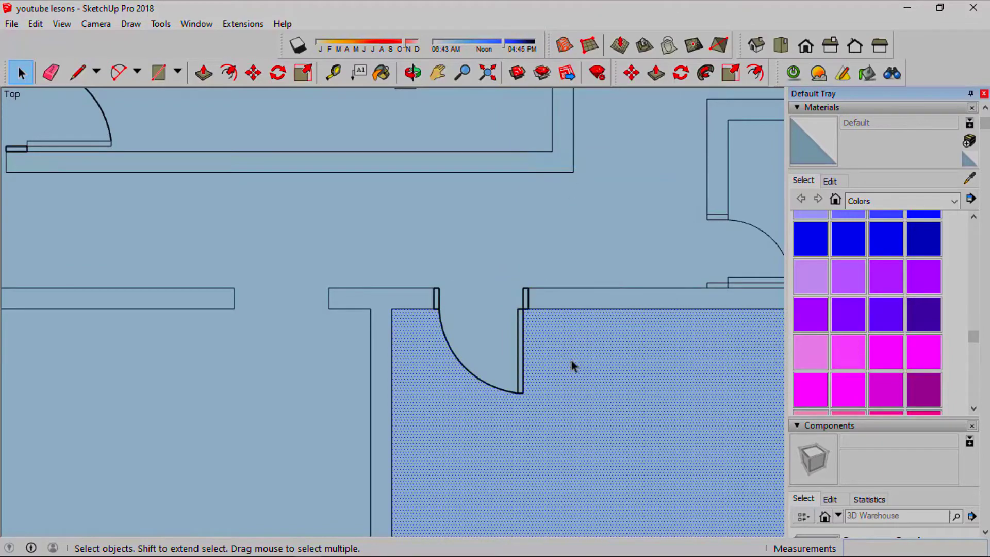
click(522, 312)
Select the left room's door group.
click(512, 327)
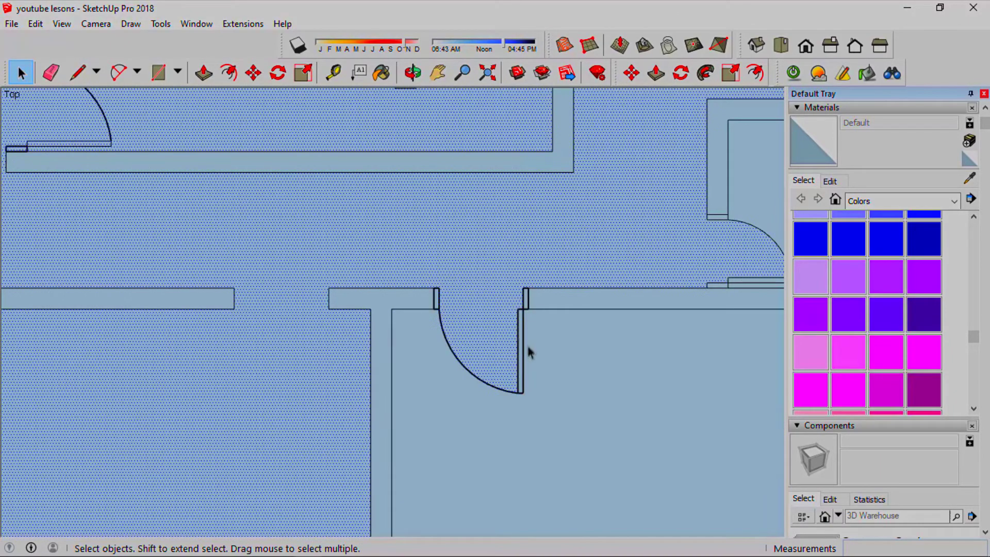
scroll(527, 343, down, 4)
scroll(309, 351, up, 3)
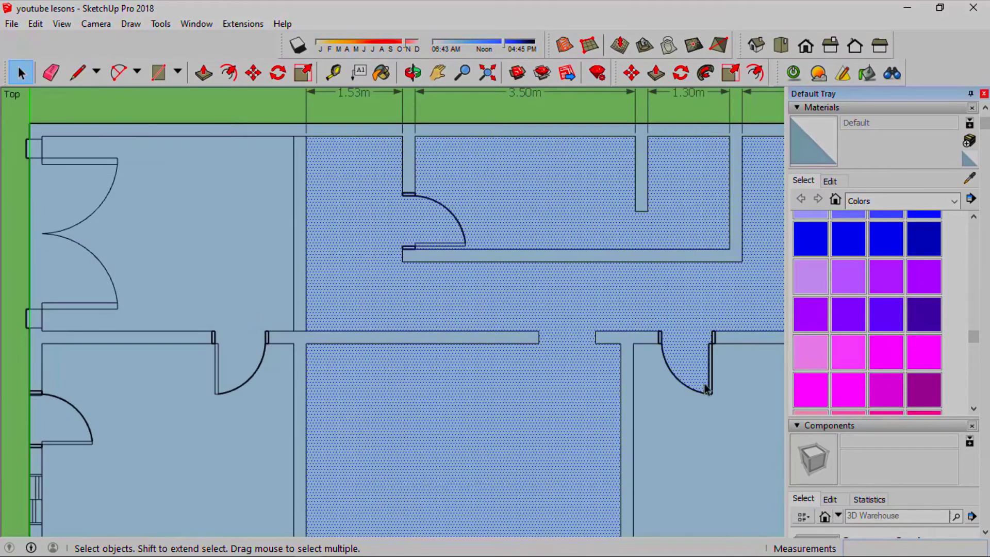
scroll(513, 178, down, 3)
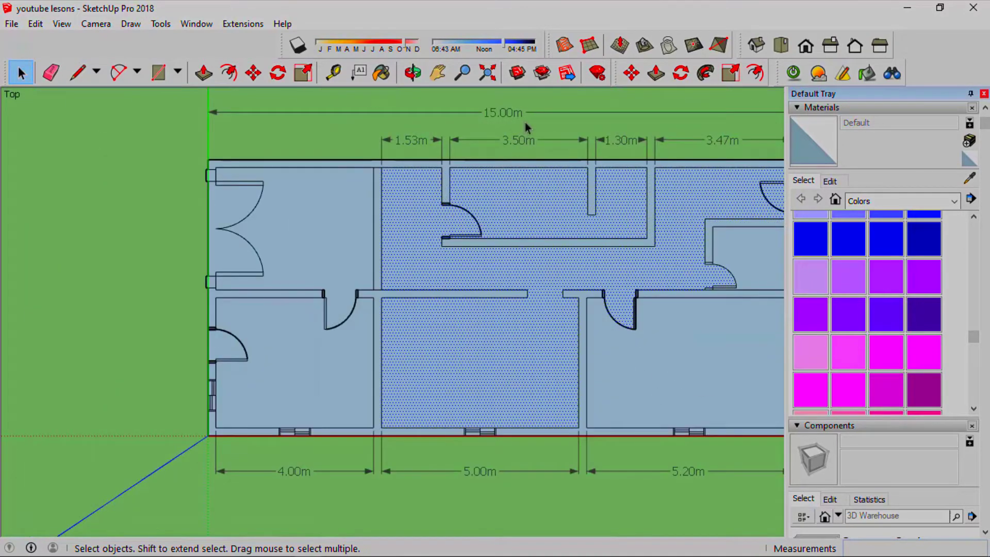
scroll(321, 310, up, 3)
click(299, 326)
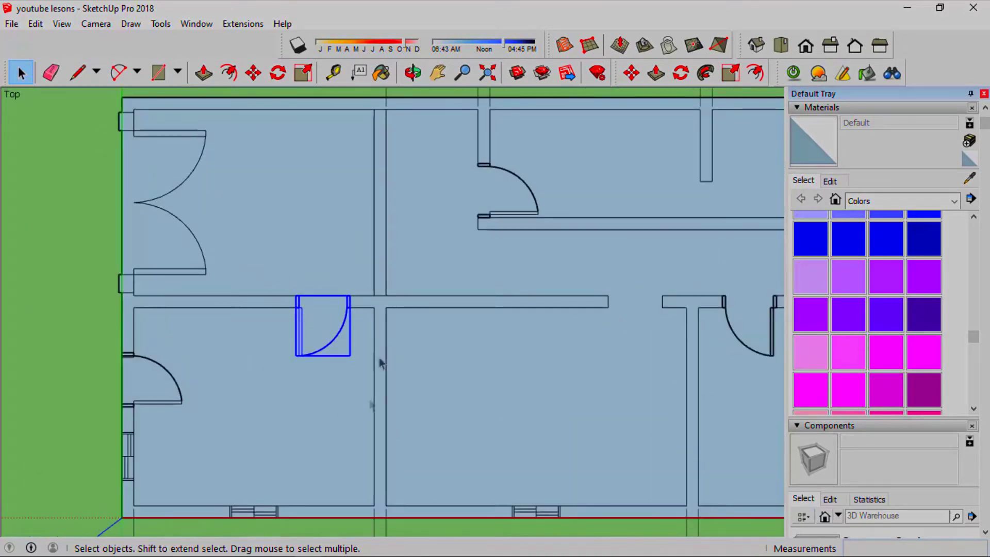
scroll(359, 383, up, 2)
scroll(267, 274, down, 2)
scroll(348, 247, down, 1)
scroll(348, 247, up, 1)
Copy the door from its top corner into the middle room's empty doorway.
click(253, 73)
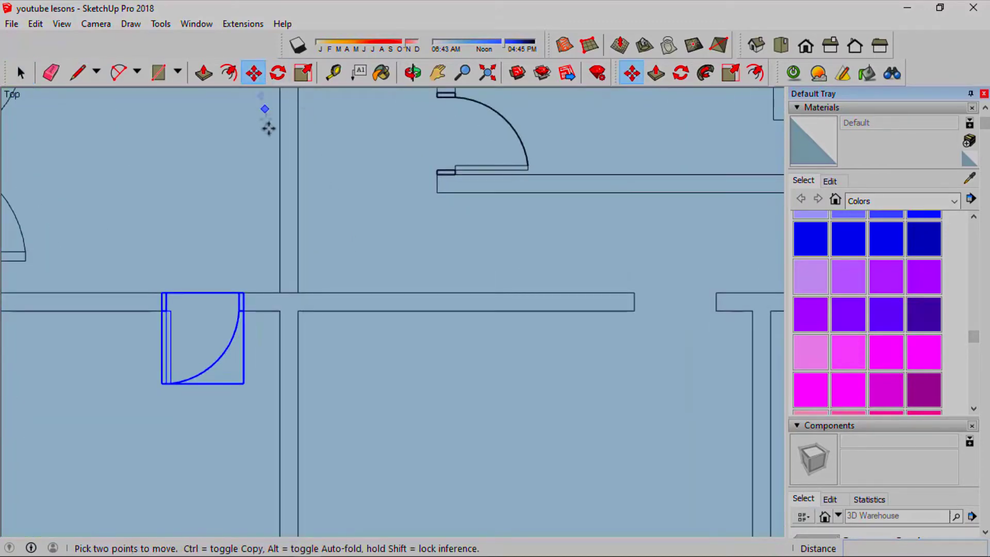
scroll(254, 294, up, 2)
scroll(253, 309, up, 2)
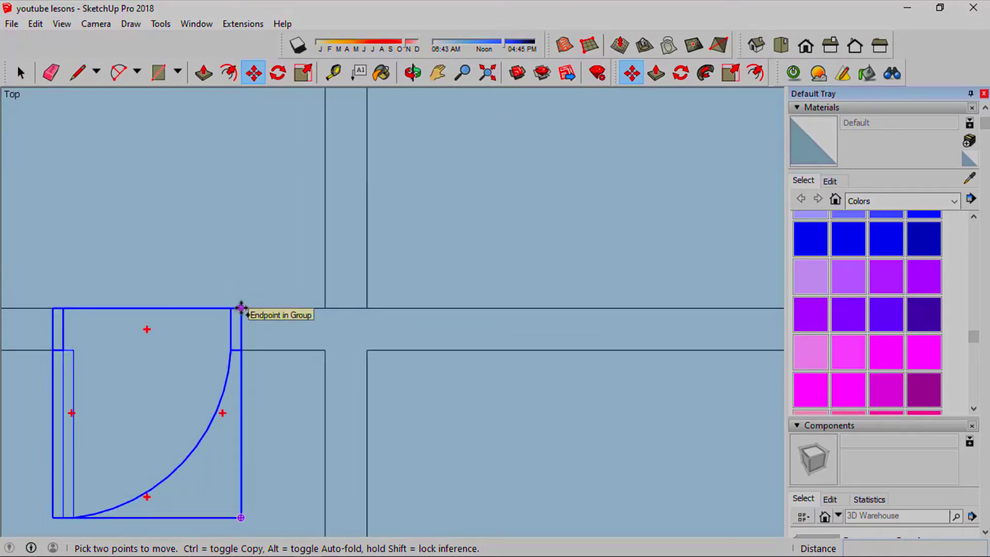
click(240, 308)
key(ctrl)
scroll(198, 284, down, 2)
scroll(202, 279, down, 2)
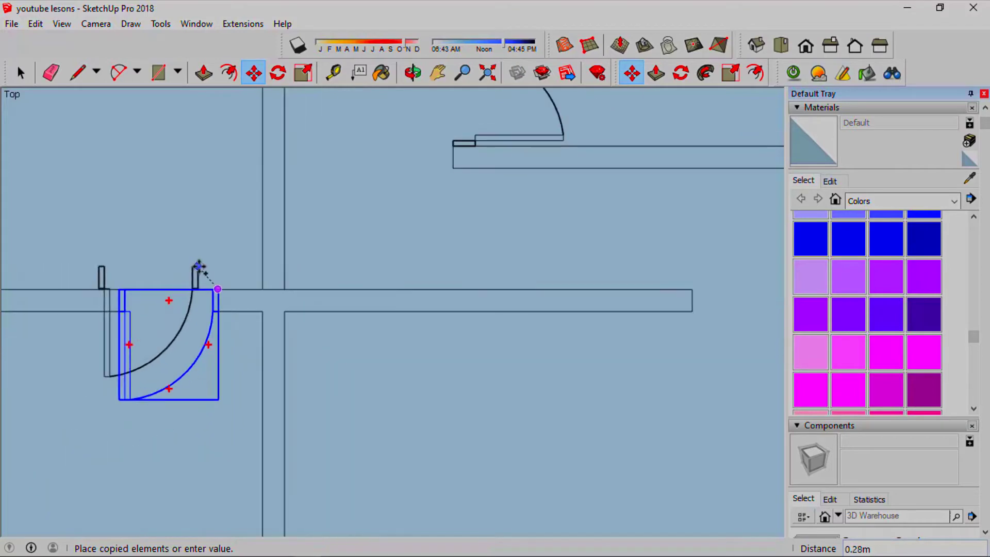
scroll(204, 270, down, 2)
scroll(308, 227, down, 2)
scroll(361, 232, up, 3)
scroll(397, 271, up, 2)
scroll(397, 270, up, 1)
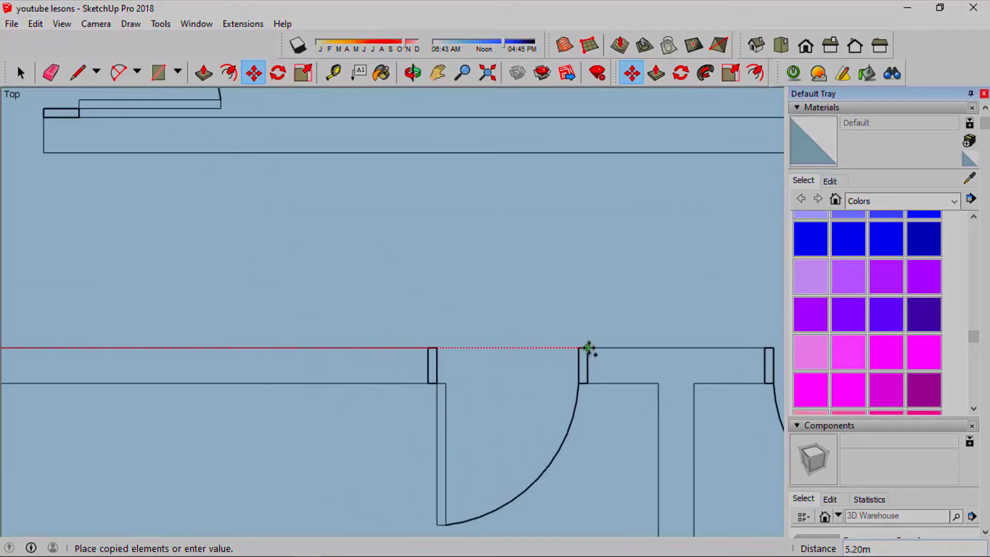
click(588, 348)
Return to the Select tool and clear the selection.
scroll(407, 289, down, 3)
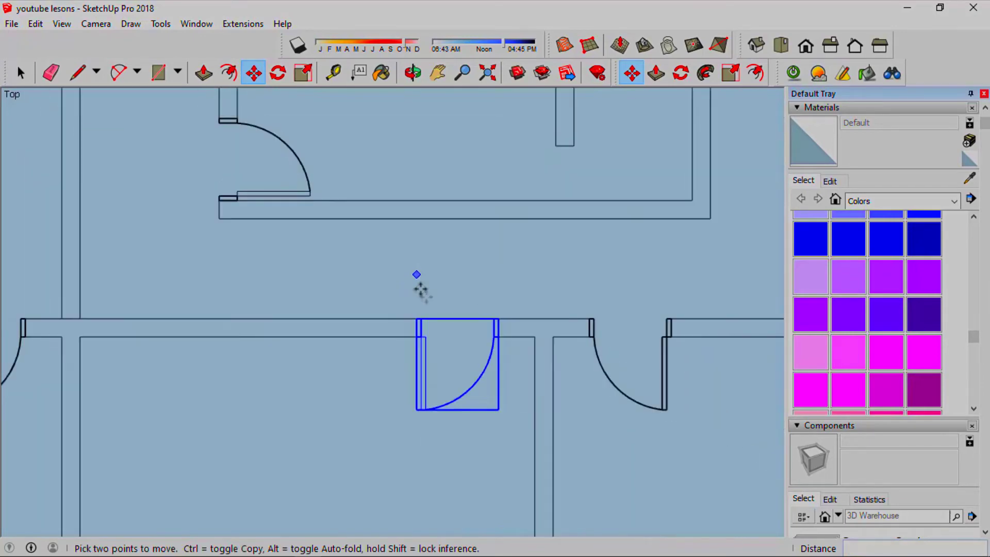
scroll(416, 276, down, 3)
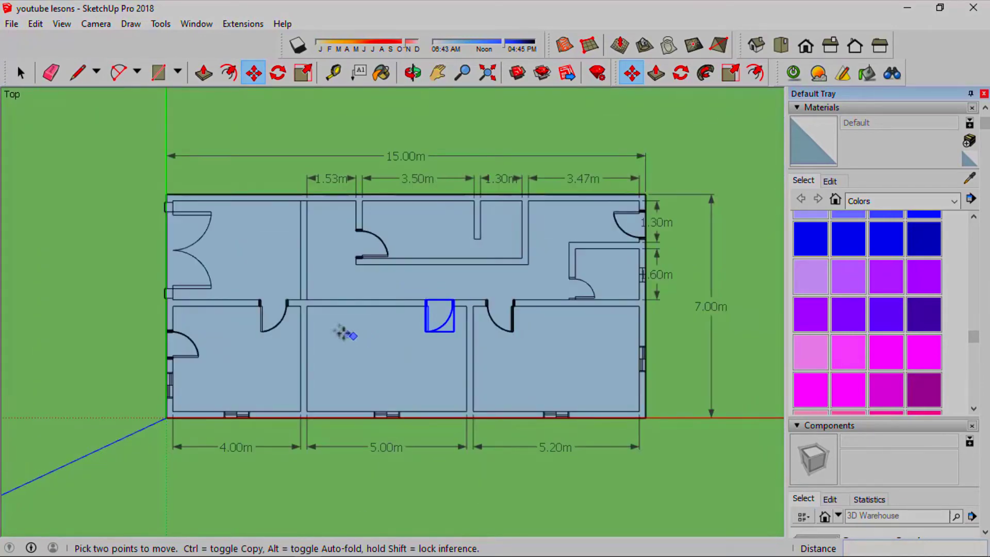
scroll(564, 324, up, 2)
scroll(564, 324, up, 2)
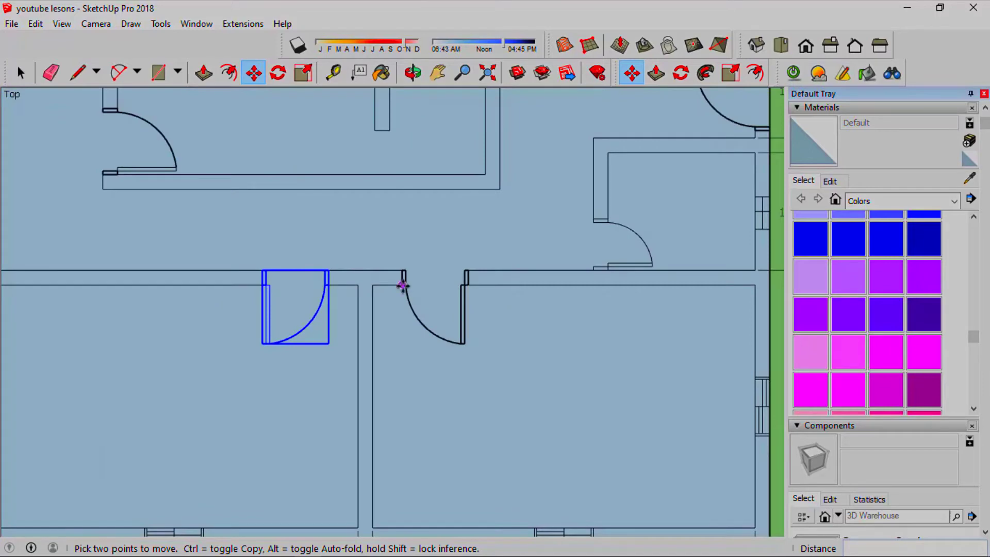
scroll(330, 343, up, 1)
key(space)
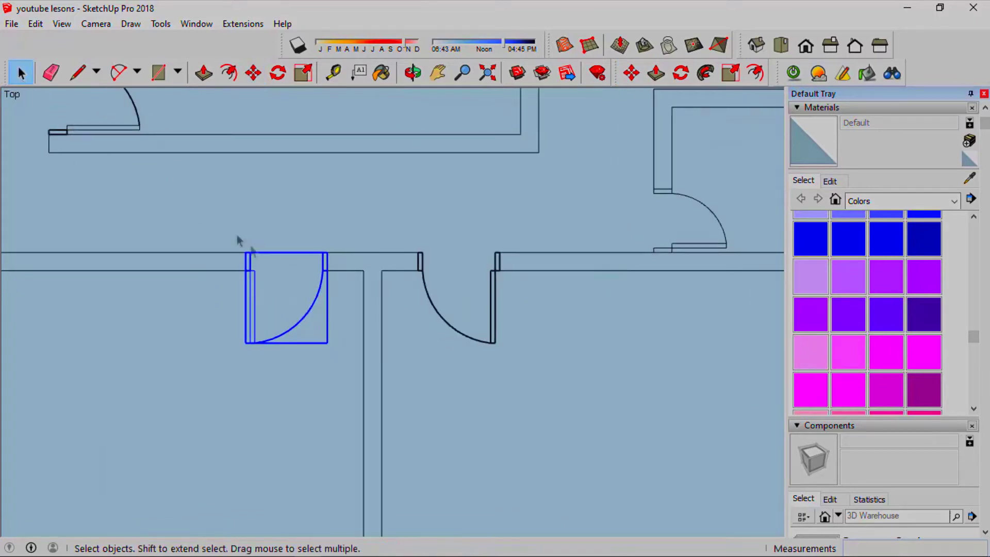
click(207, 320)
Flip the middle wall opening's door along the group's red axis.
scroll(208, 320, down, 2)
scroll(380, 221, down, 1)
click(426, 458)
scroll(181, 255, up, 2)
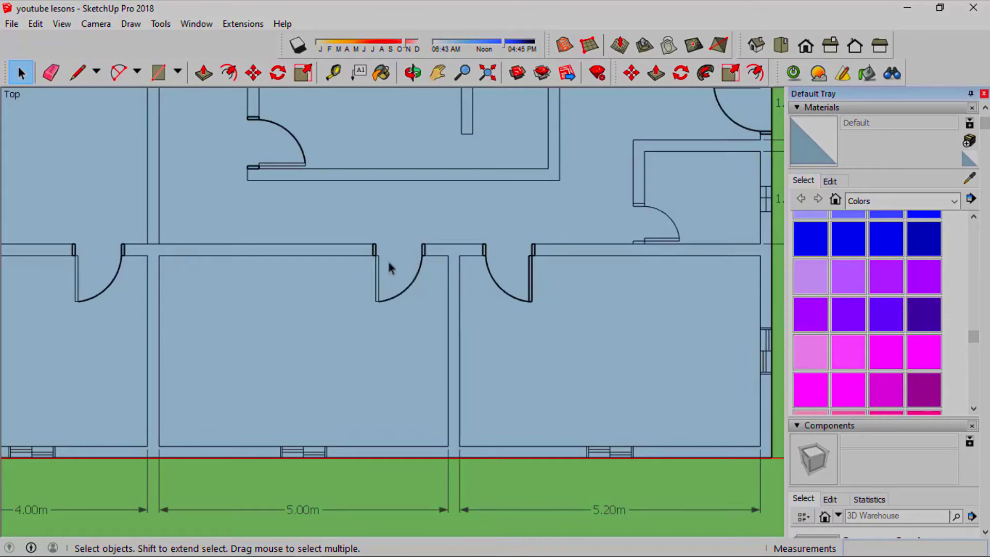
scroll(389, 263, up, 2)
click(371, 284)
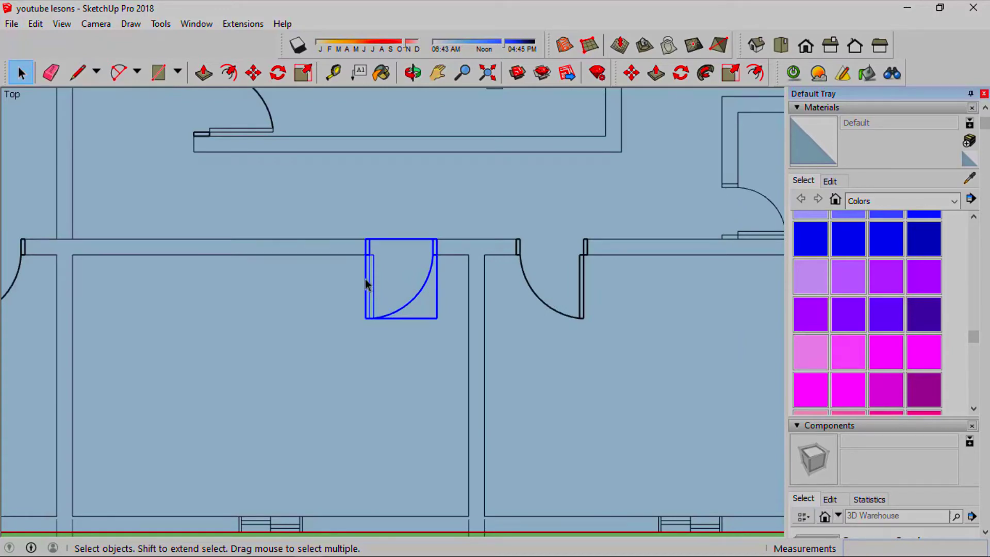
right_click(366, 279)
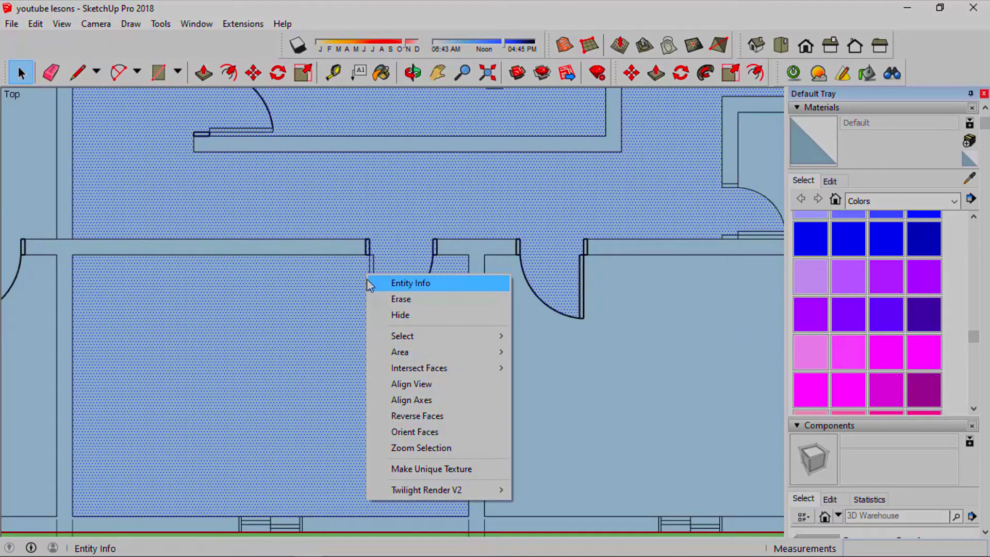
click(360, 270)
click(373, 286)
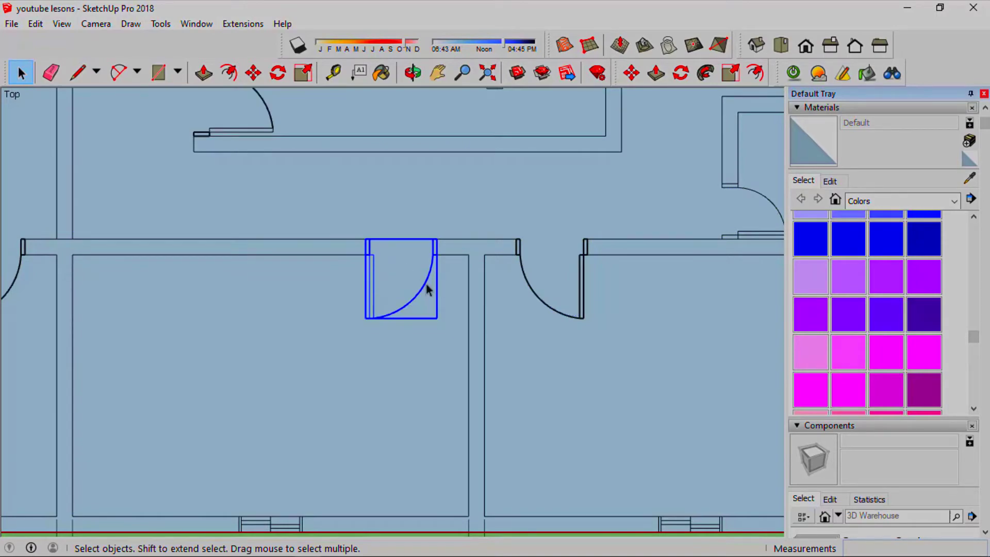
right_click(370, 276)
mouse_move(414, 471)
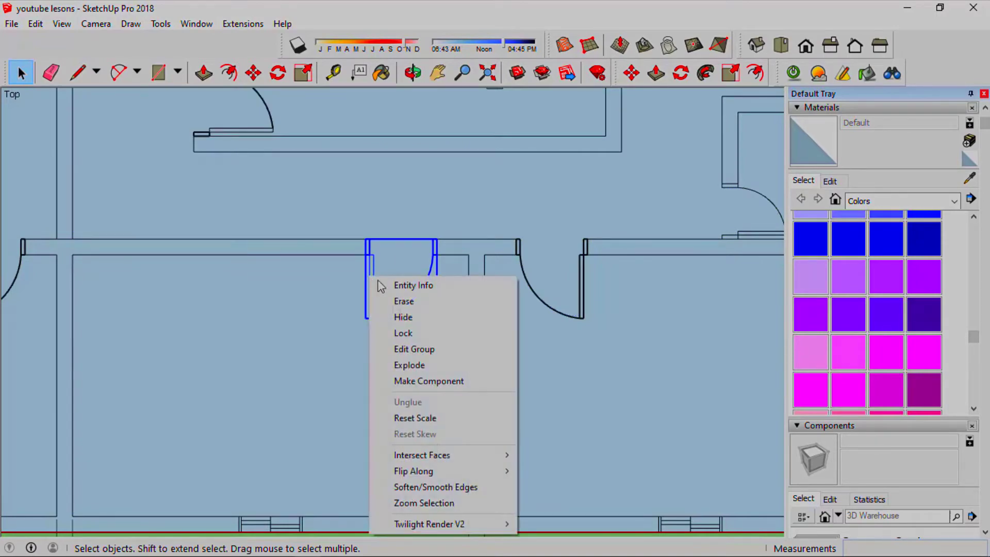
click(558, 472)
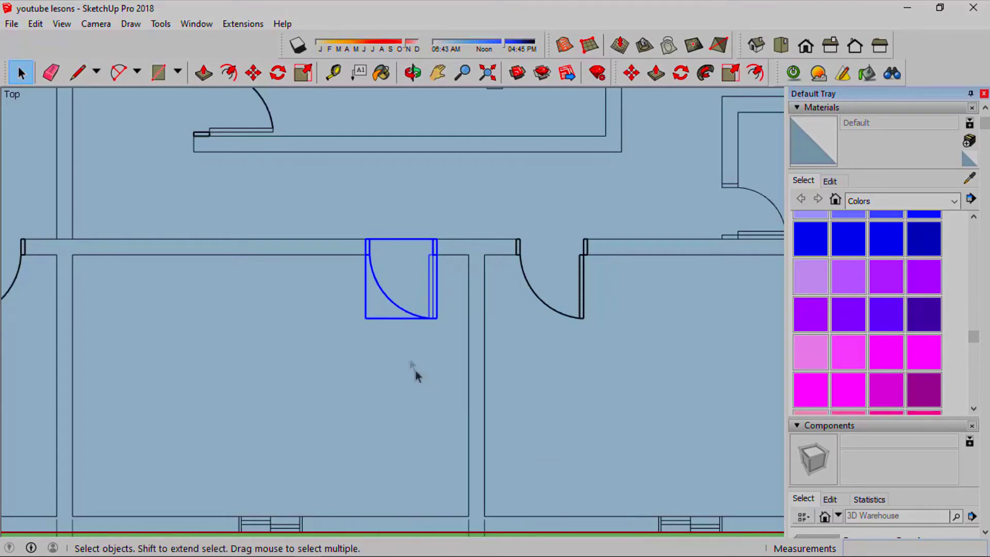
scroll(424, 382, down, 3)
click(409, 391)
Flip the second door in the shared wall along its red axis as well.
scroll(402, 264, up, 3)
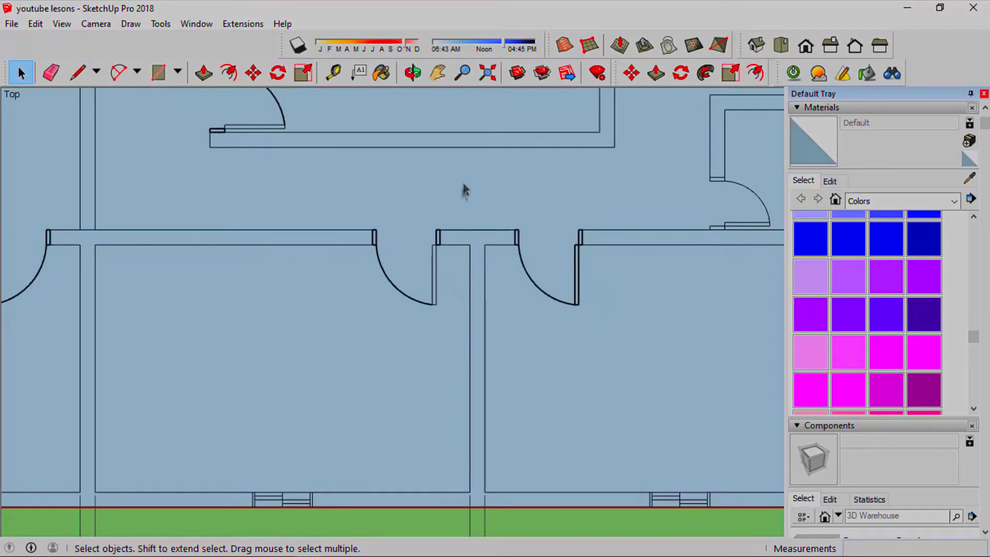
scroll(459, 214, up, 2)
scroll(428, 223, down, 2)
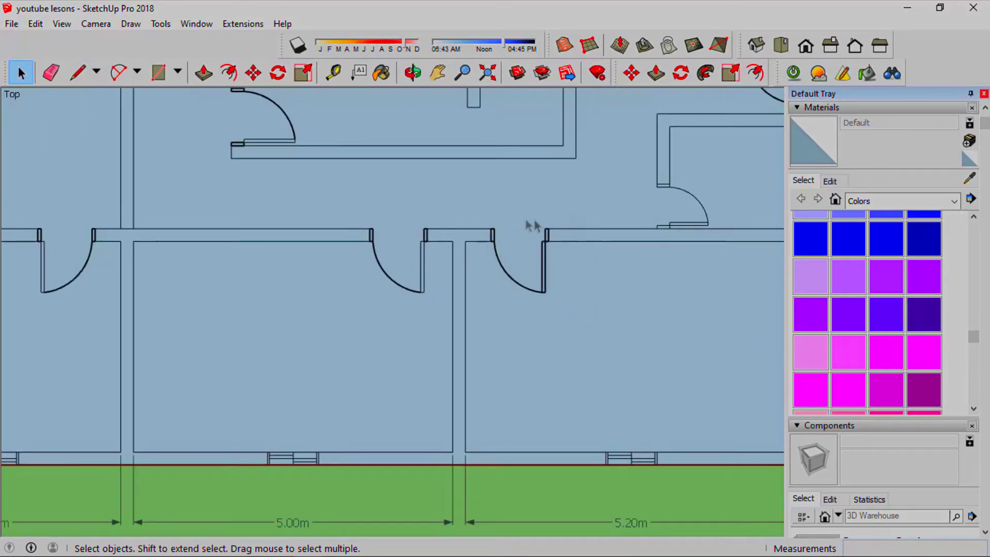
scroll(606, 306, down, 2)
scroll(619, 254, up, 2)
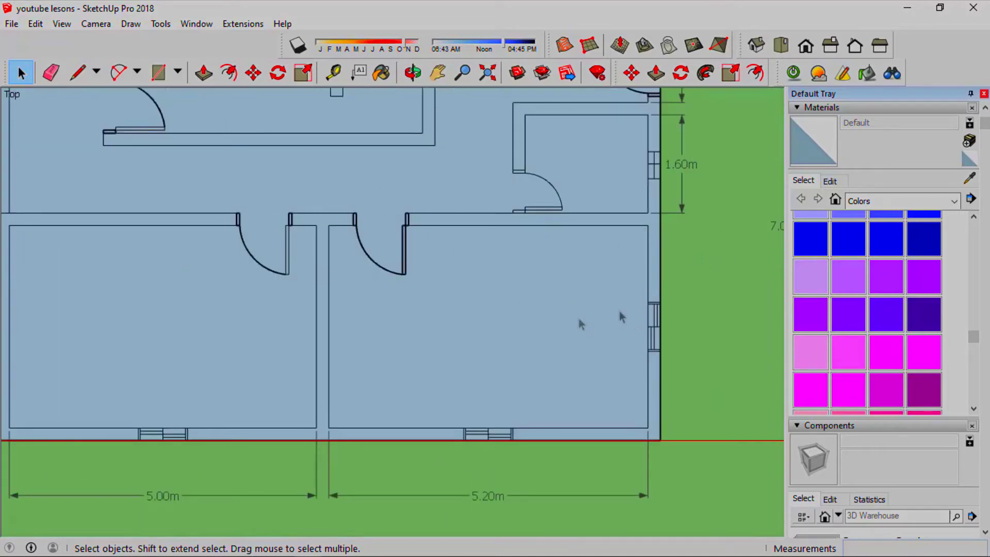
scroll(572, 294, down, 3)
scroll(258, 250, up, 3)
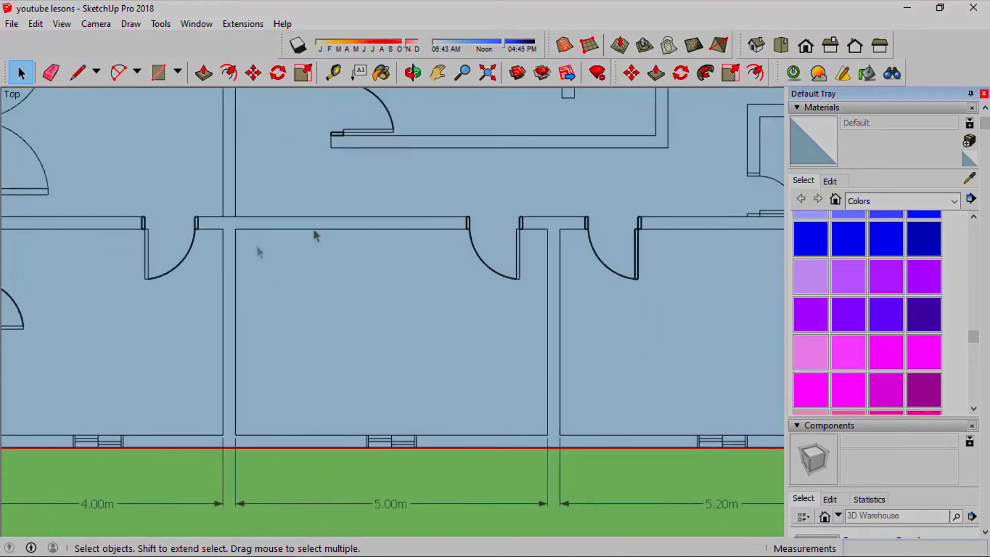
scroll(564, 181, up, 1)
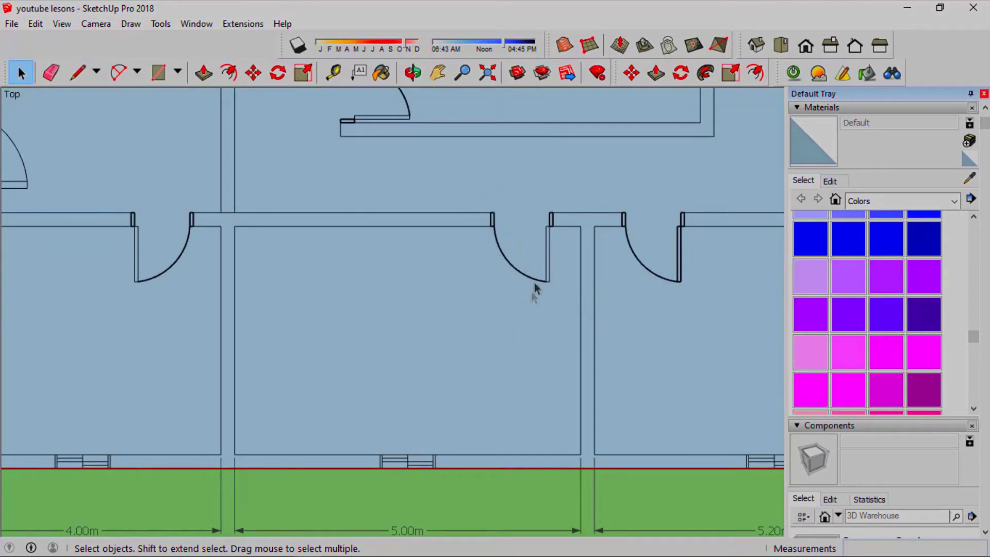
scroll(544, 265, up, 1)
click(545, 265)
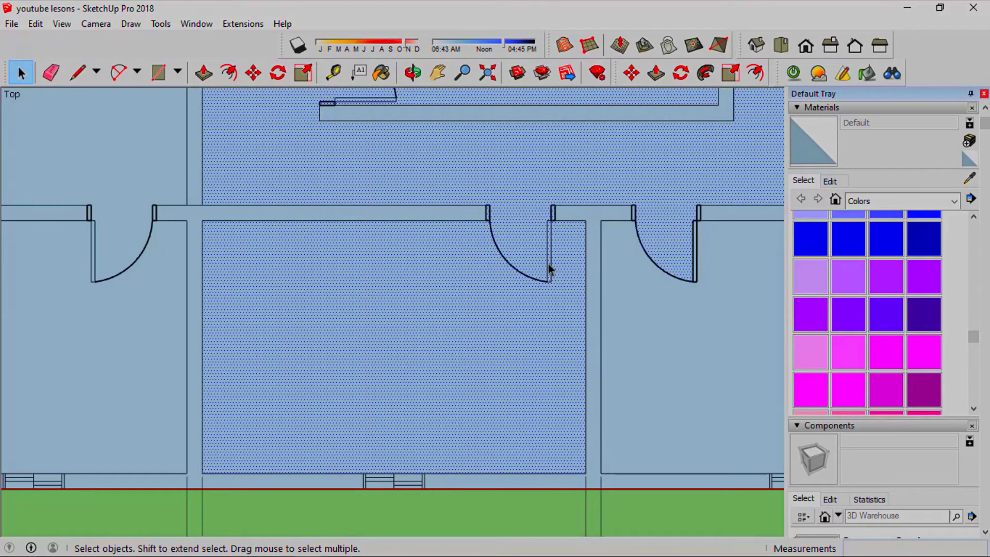
click(549, 264)
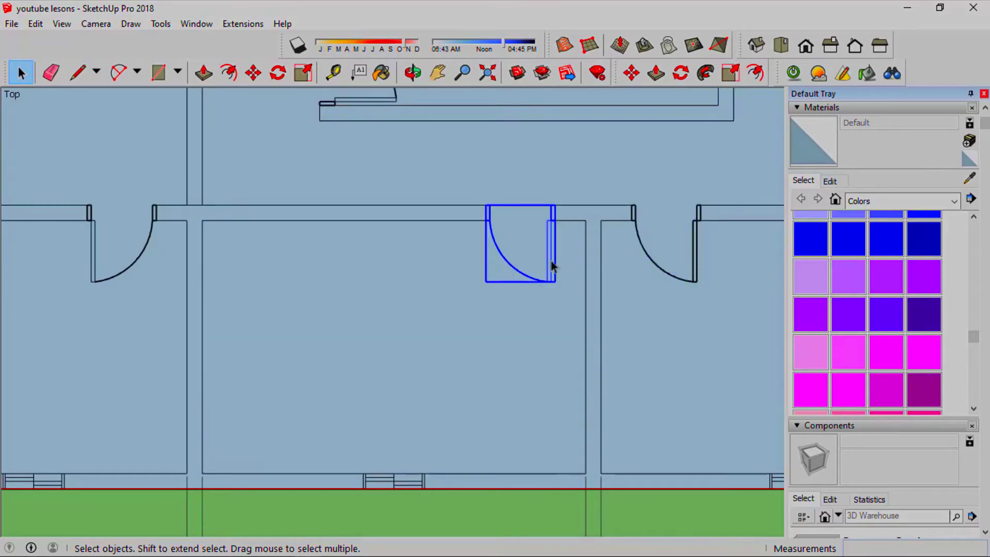
right_click(552, 265)
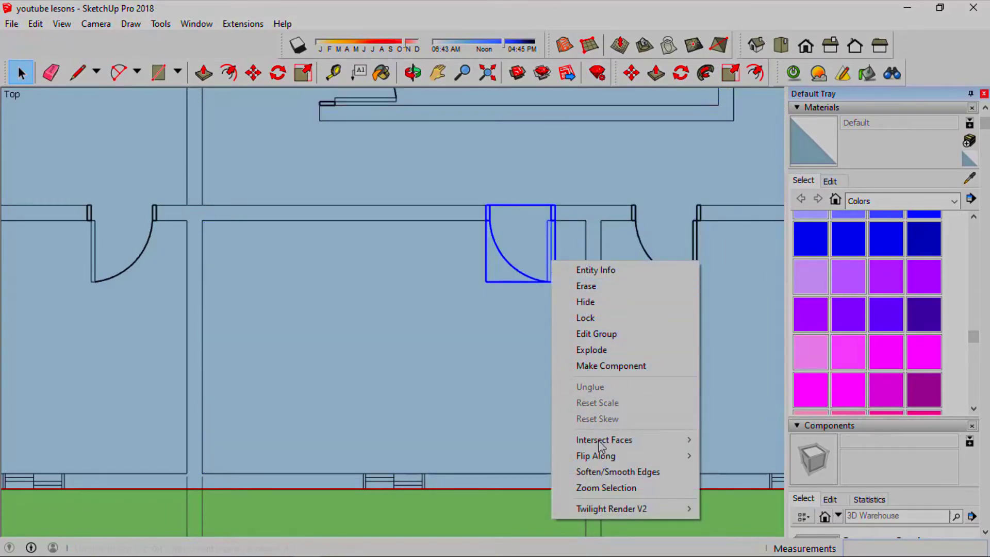
mouse_move(596, 456)
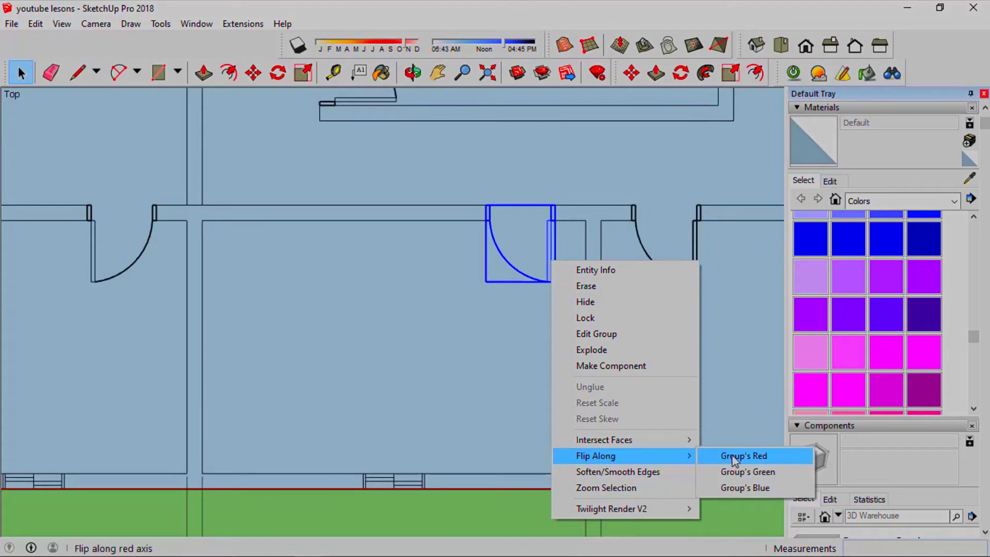
click(762, 459)
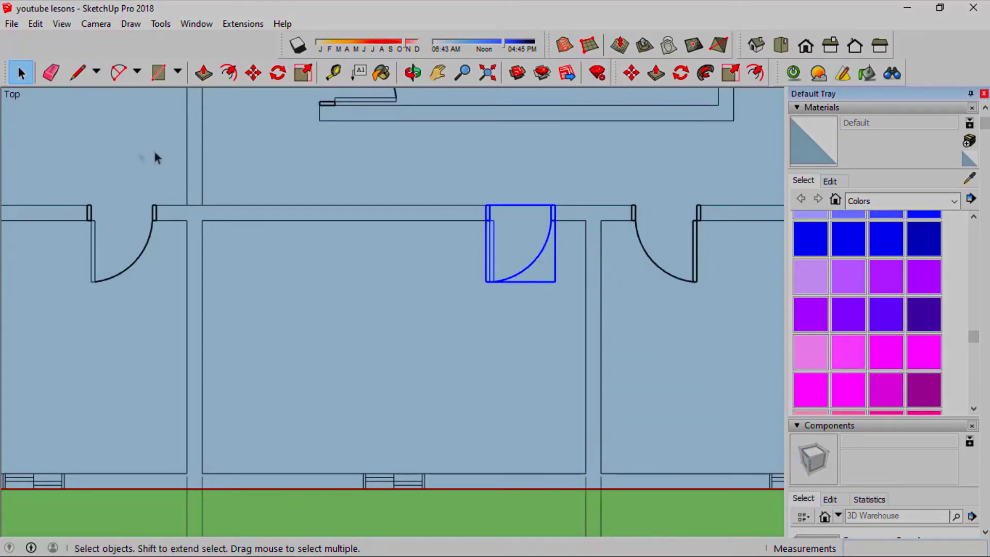
scroll(382, 222, down, 3)
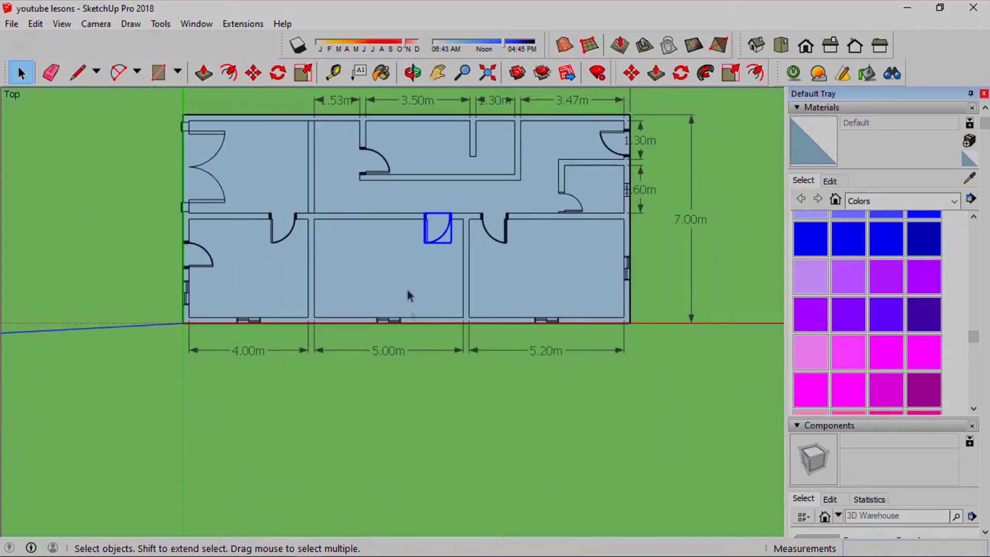
scroll(413, 248, down, 3)
scroll(193, 250, up, 3)
scroll(306, 294, up, 3)
scroll(278, 255, down, 2)
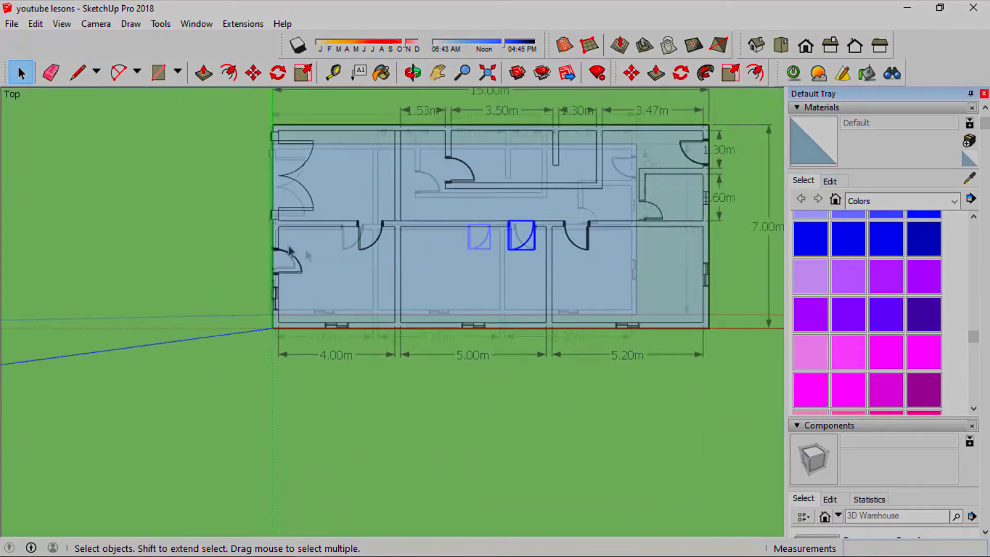
scroll(340, 311, up, 1)
scroll(324, 321, up, 3)
scroll(335, 310, up, 2)
scroll(346, 299, up, 1)
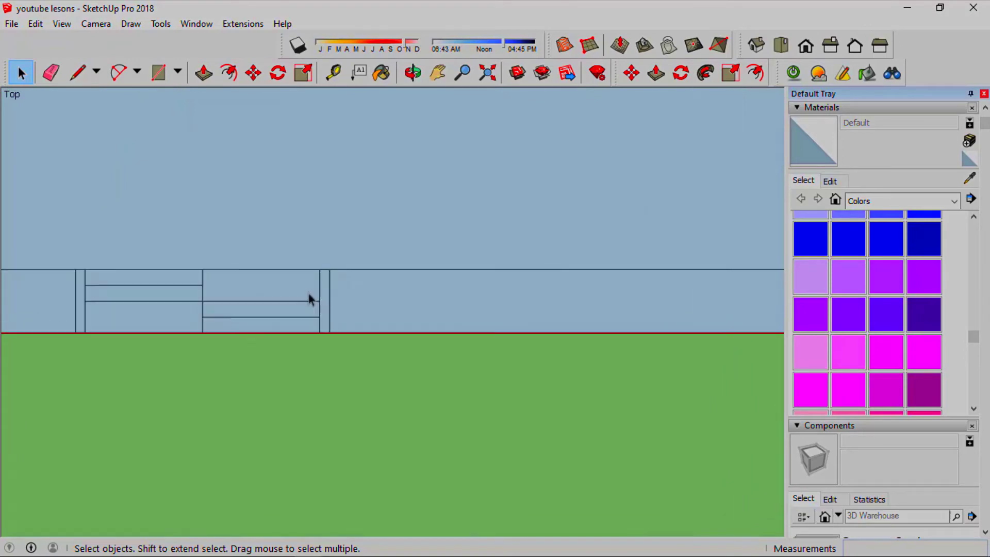
scroll(435, 305, down, 1)
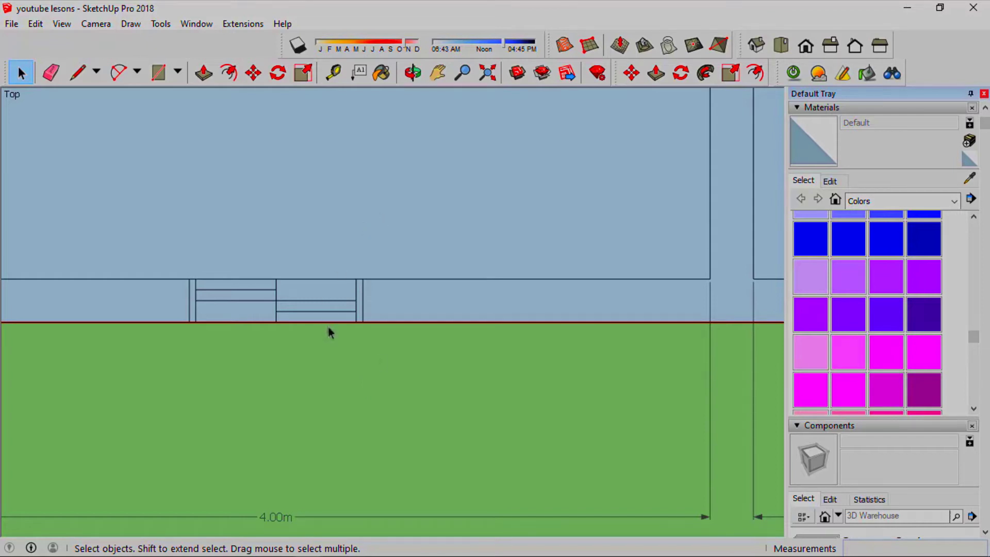
scroll(363, 286, down, 2)
scroll(363, 286, down, 2)
scroll(364, 283, up, 3)
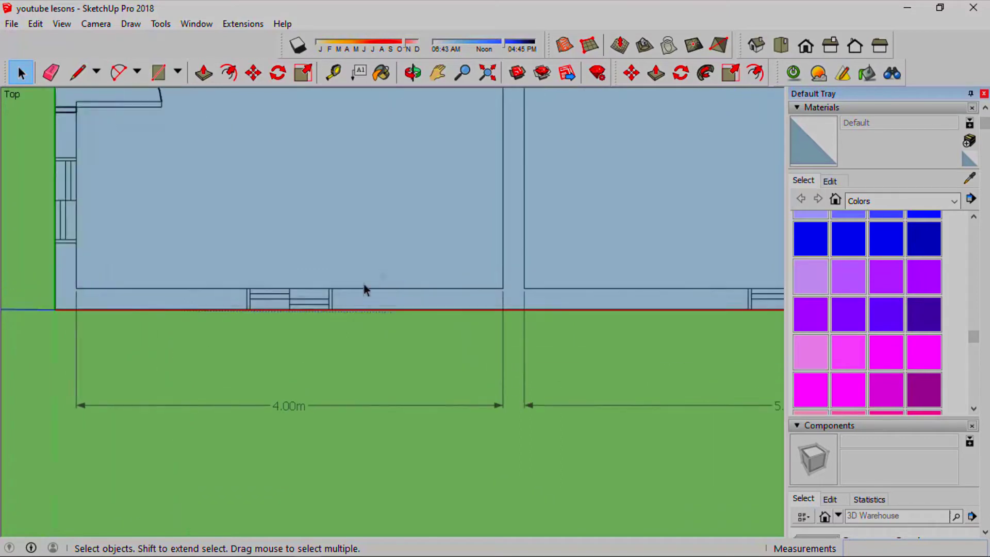
scroll(363, 284, up, 1)
drag(147, 222, 288, 331)
Delete the window from the bottom-left room's outer wall.
drag(419, 362, 419, 362)
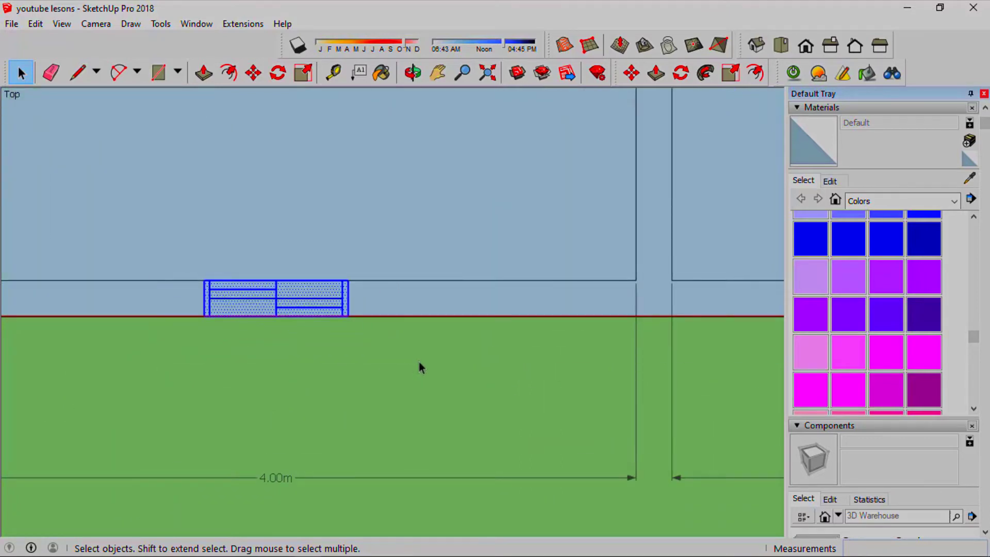
key(Delete)
scroll(348, 296, down, 1)
scroll(346, 298, down, 2)
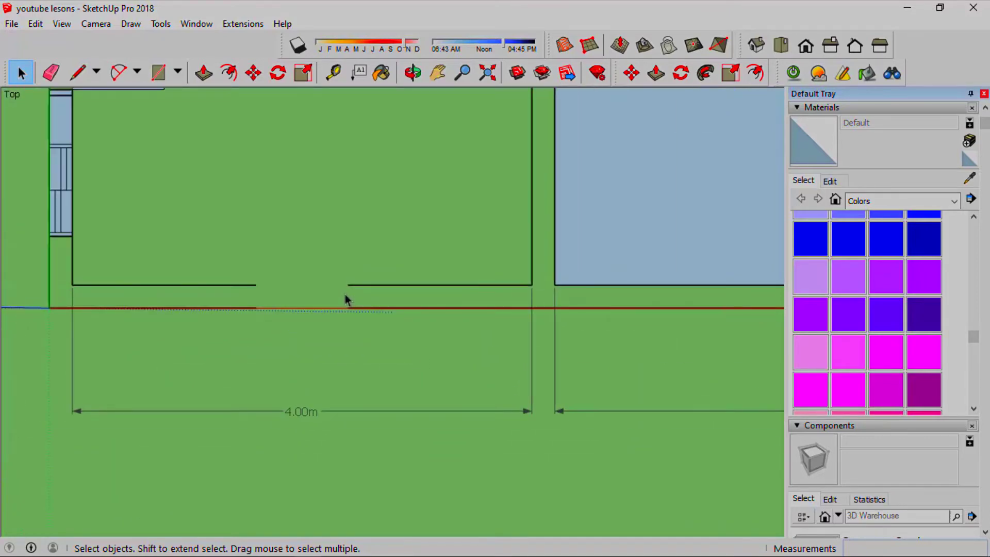
Draw lines across the inner and outer edges of the wall gap to close it.
click(76, 71)
click(255, 284)
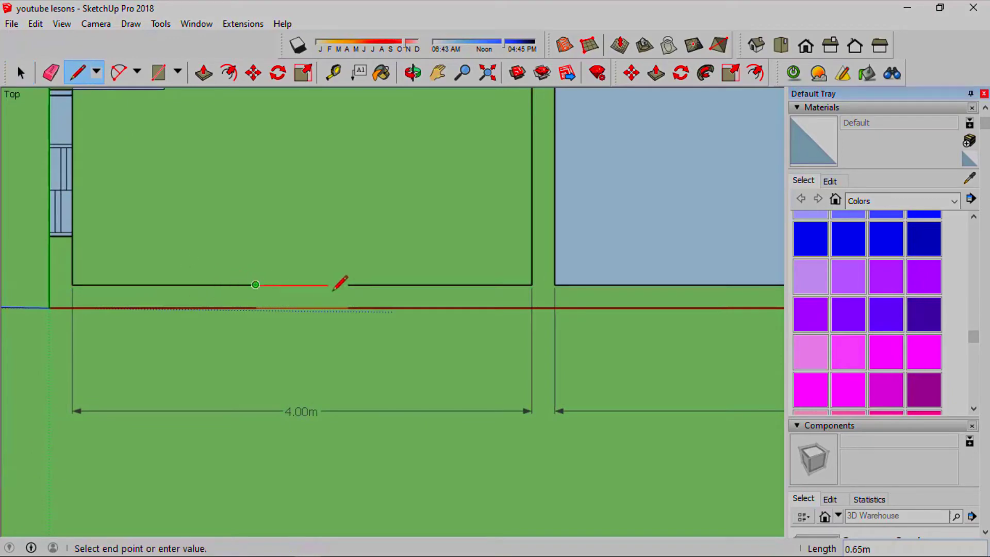
scroll(300, 281, down, 2)
scroll(288, 293, down, 1)
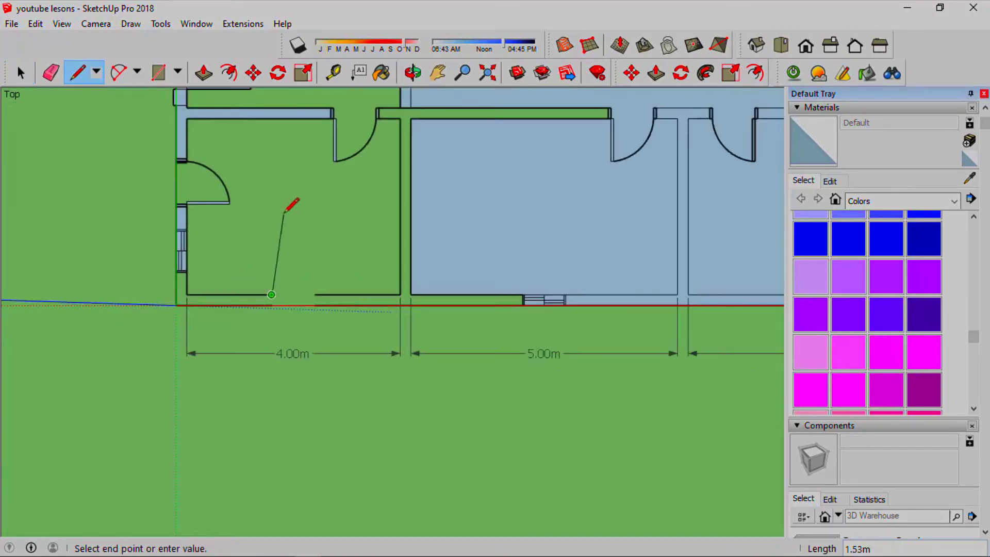
scroll(305, 180, down, 3)
scroll(279, 214, up, 3)
scroll(247, 222, up, 3)
scroll(239, 228, up, 1)
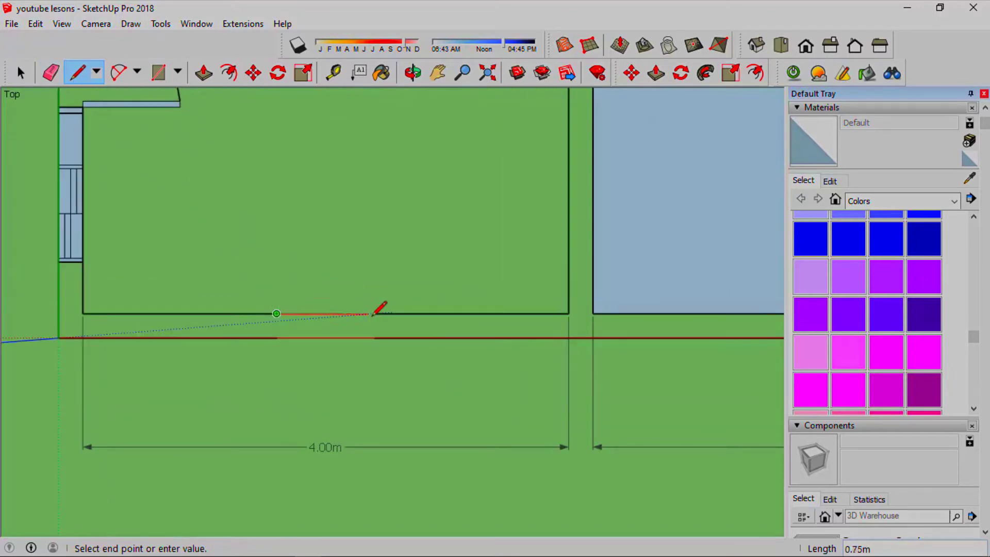
click(376, 314)
click(265, 338)
scroll(61, 325, down, 2)
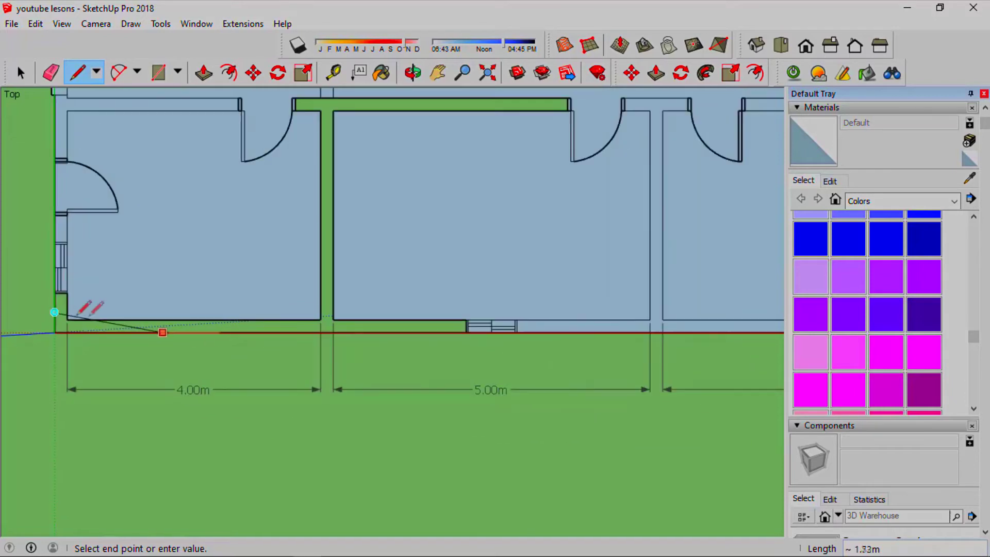
click(471, 326)
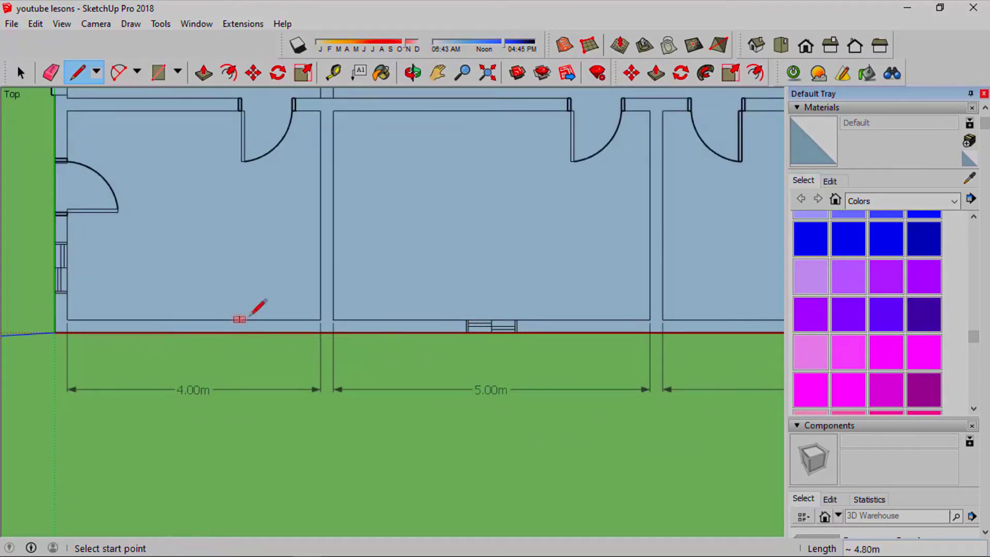
scroll(447, 346, down, 3)
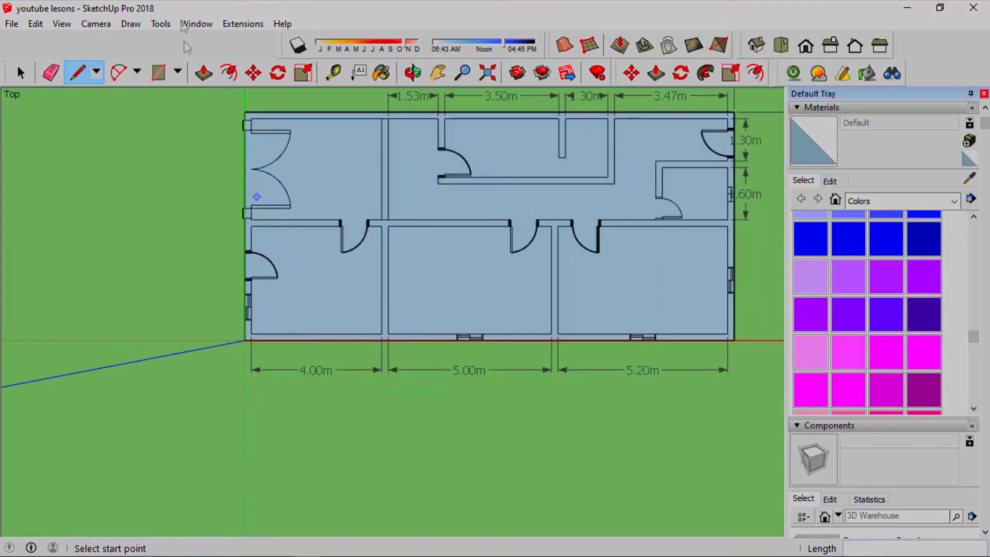
Draw a vertical line from the wall edge down to the red axis.
scroll(249, 287, up, 1)
scroll(330, 351, up, 3)
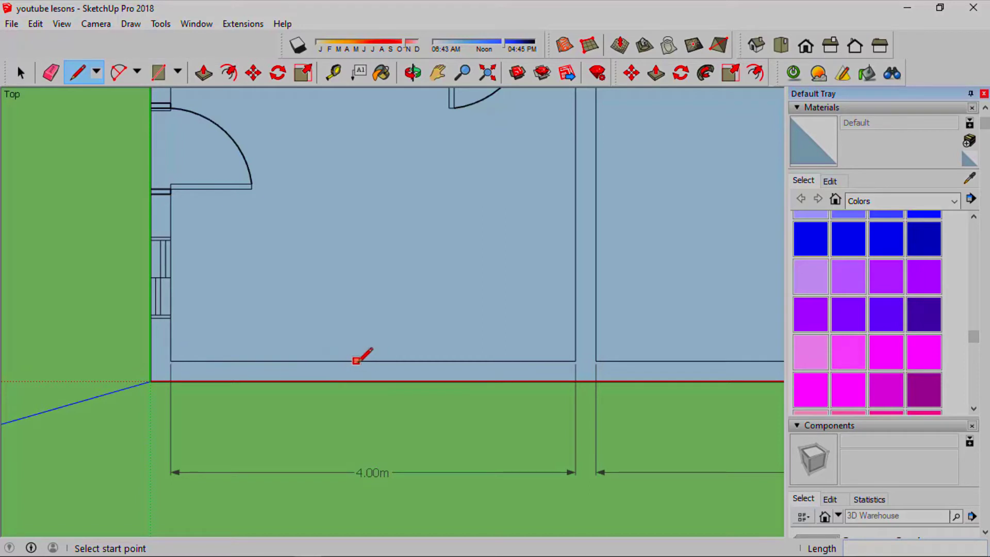
scroll(372, 360, up, 2)
scroll(376, 360, up, 3)
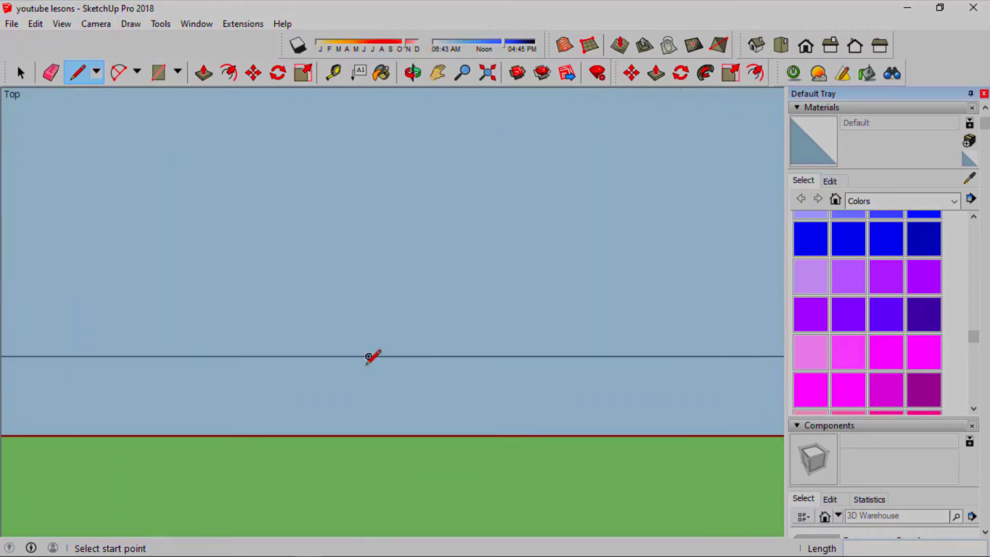
click(369, 356)
scroll(368, 348, down, 2)
click(369, 385)
Place two Tape Measure guides offset 0.4m from the wall edges.
click(333, 73)
scroll(413, 371, up, 1)
click(349, 351)
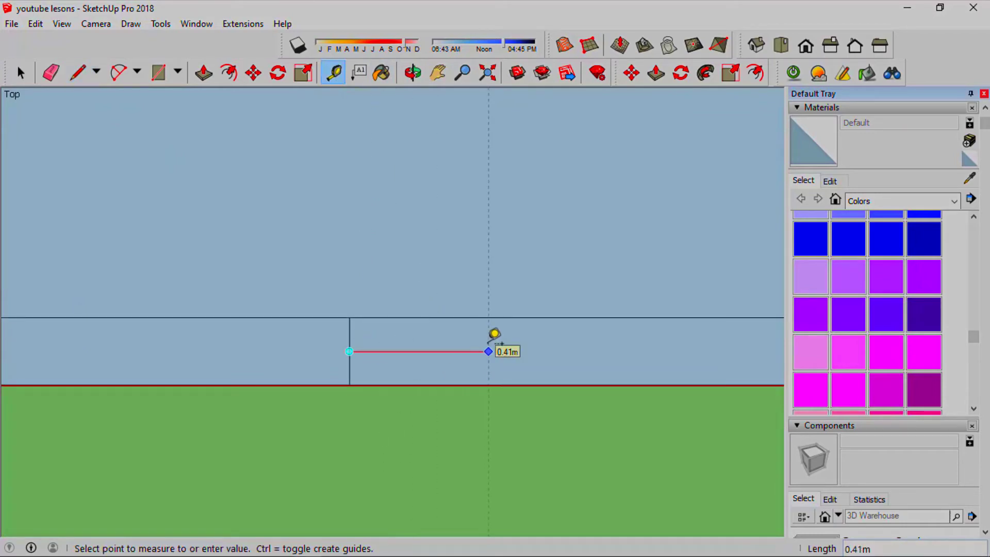
text(.4)
key(Return)
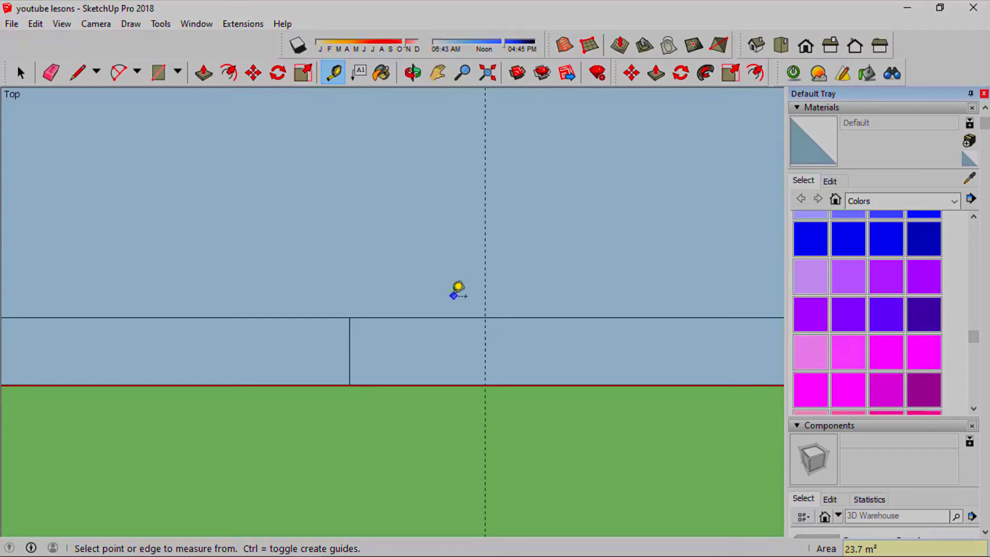
click(350, 337)
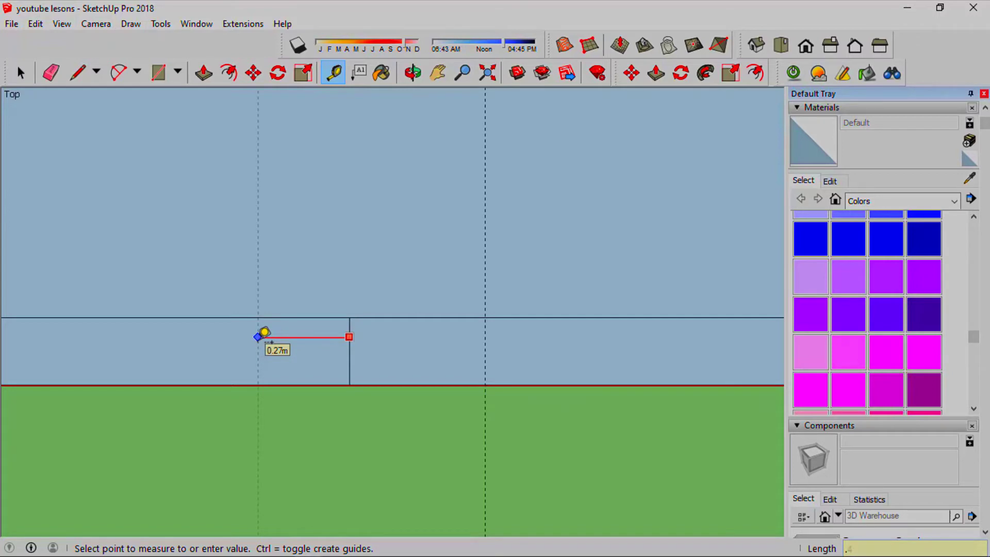
text(4)
key(Return)
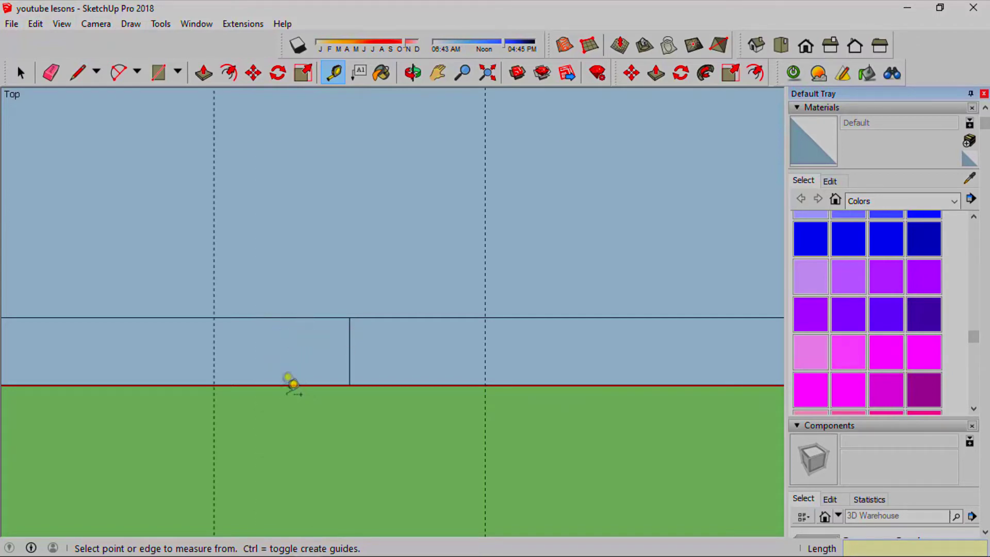
scroll(230, 350, up, 1)
Draw two edges across the wall along the guides to outline the opening.
click(78, 73)
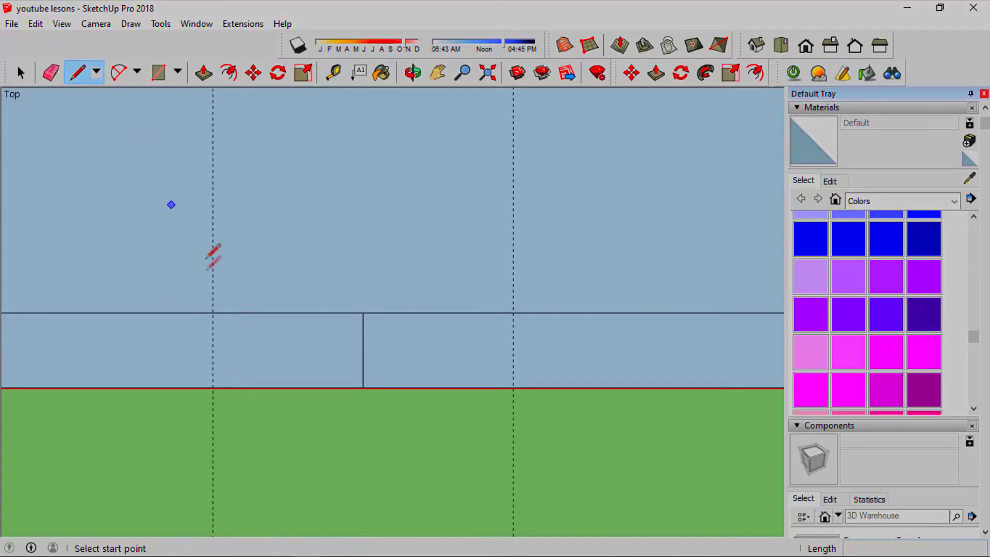
click(213, 312)
click(212, 388)
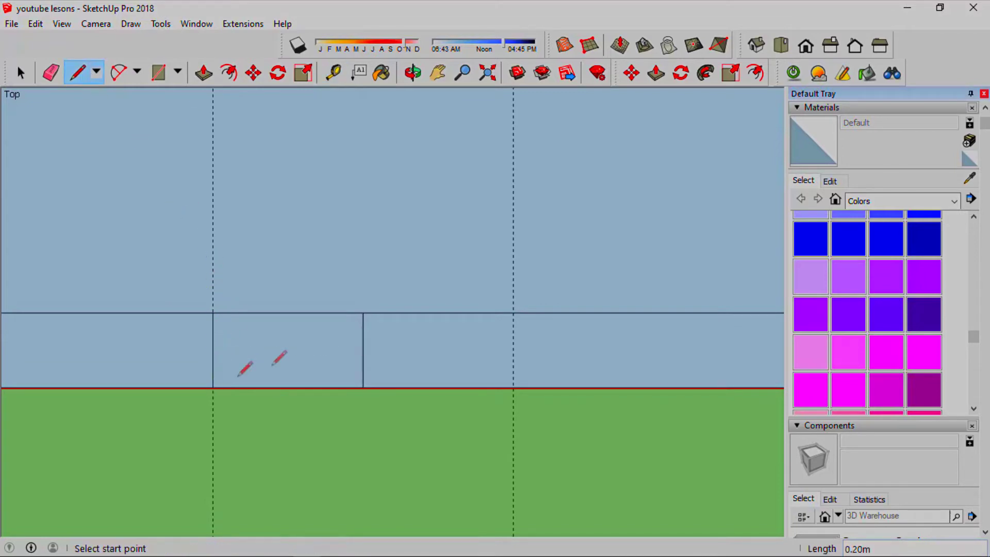
click(513, 312)
click(514, 388)
Begin measuring a further guide from the opening's left edge.
click(330, 72)
scroll(273, 364, up, 1)
click(201, 337)
scroll(219, 336, up, 1)
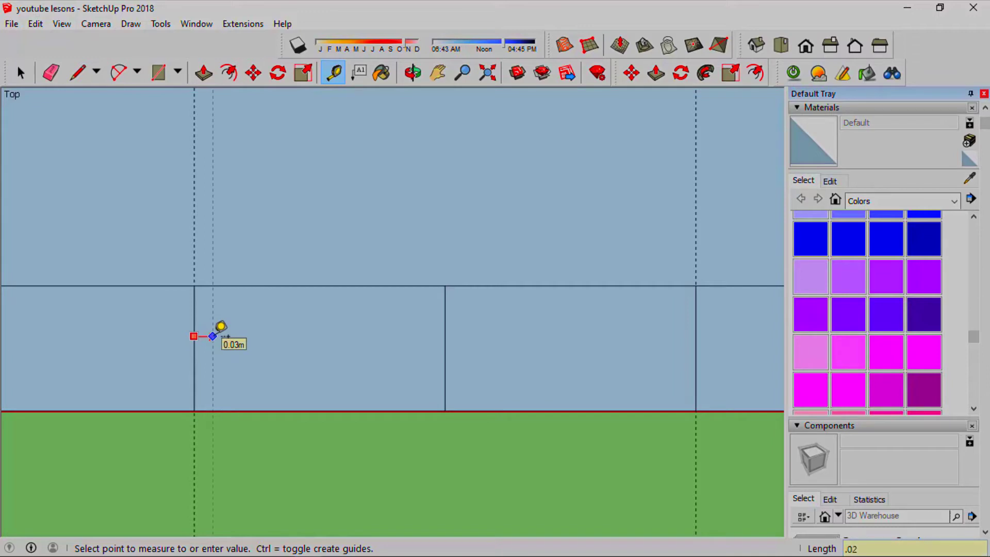
Place guides 0.02m, 0.05m and 0.06m inside the opening's edges.
key(Return)
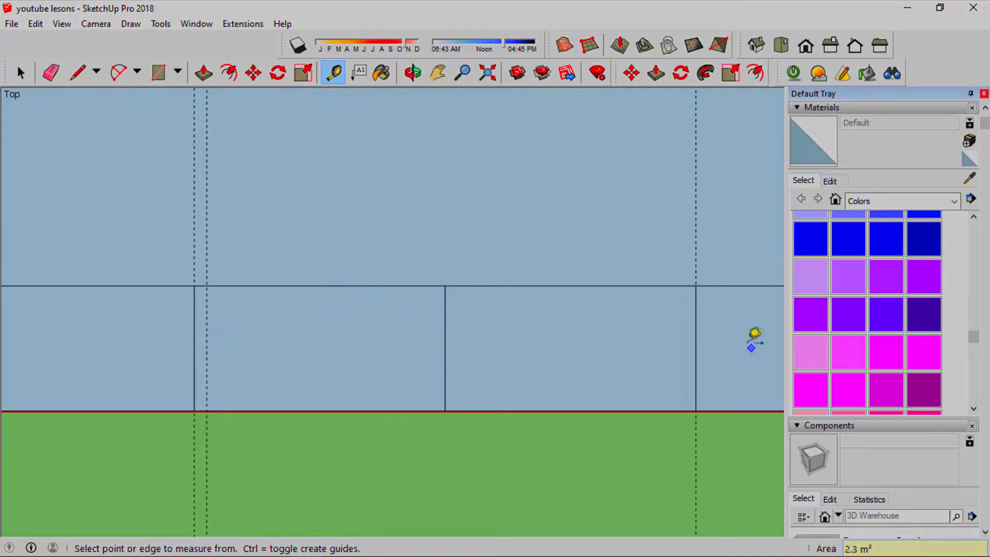
click(696, 315)
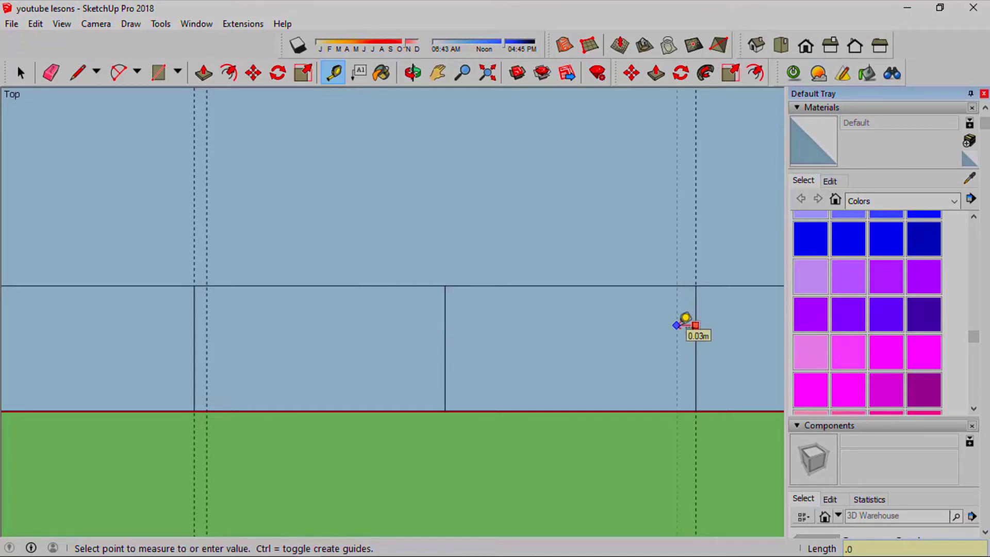
click(364, 325)
click(194, 338)
text(.05)
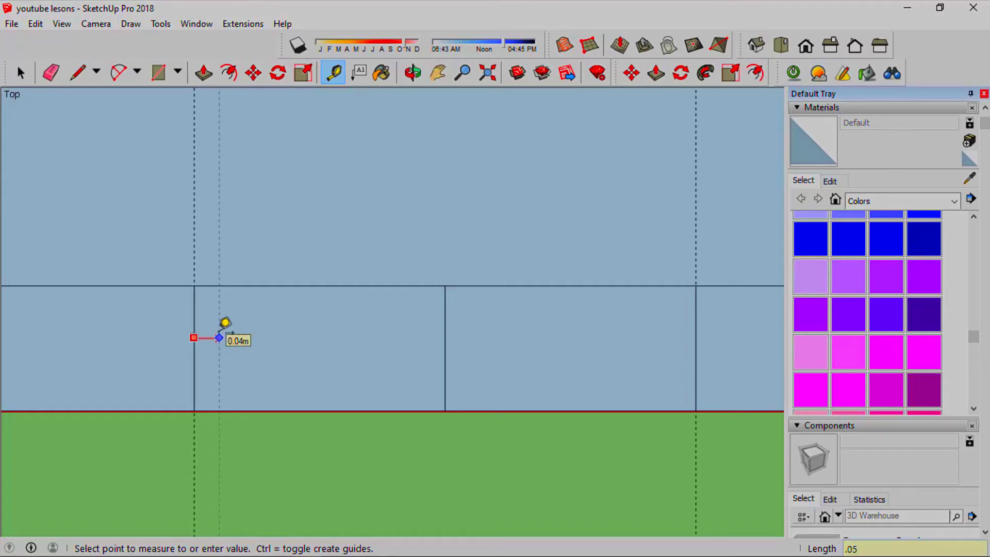
key(Return)
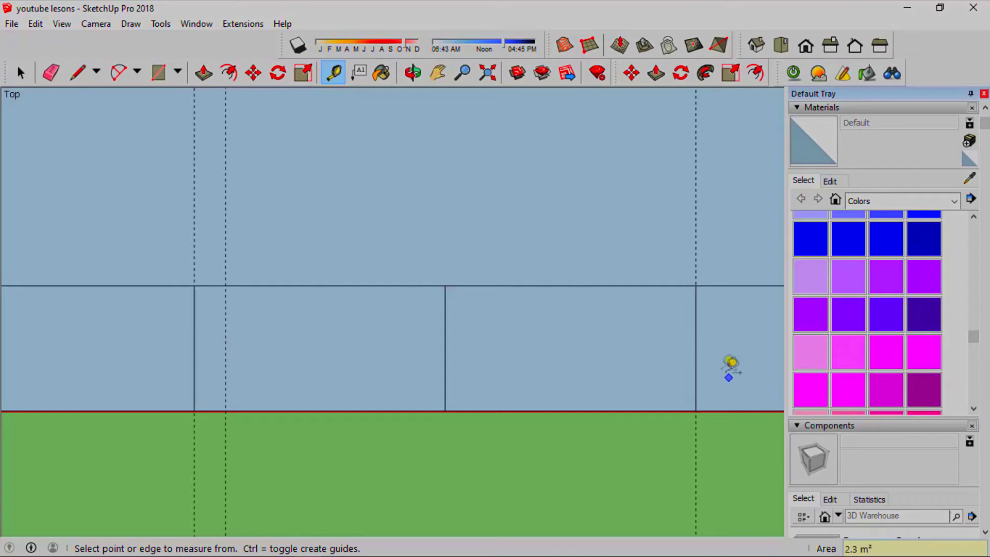
click(696, 332)
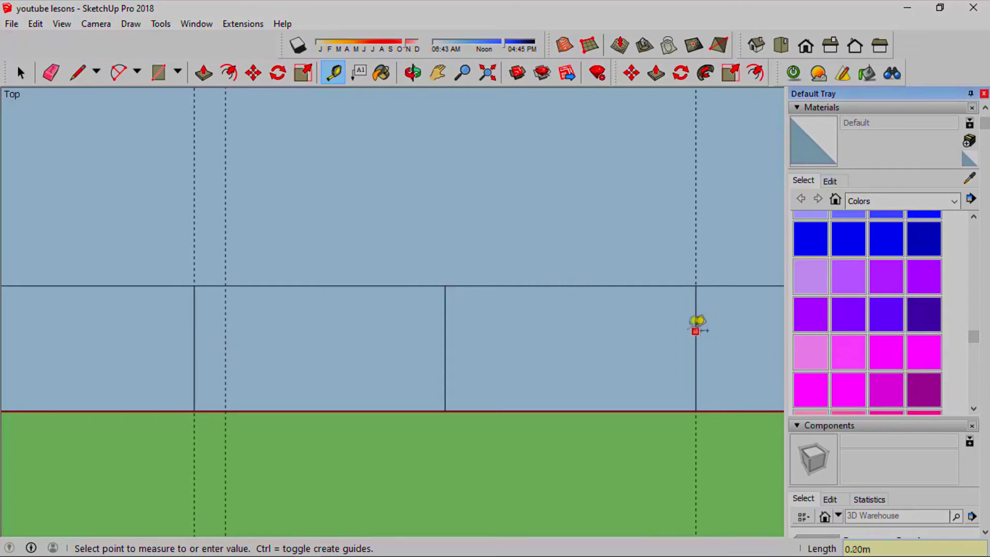
click(664, 330)
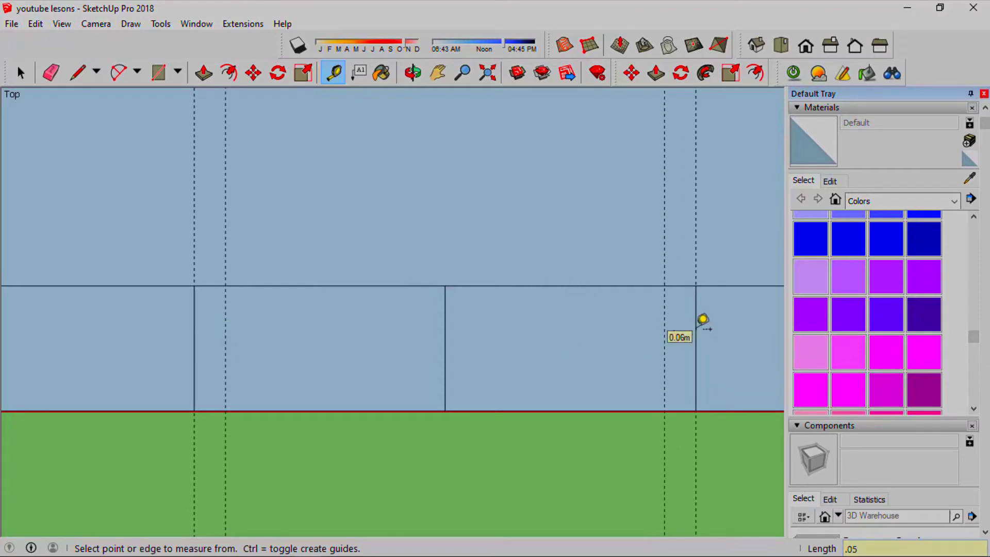
click(82, 71)
click(225, 285)
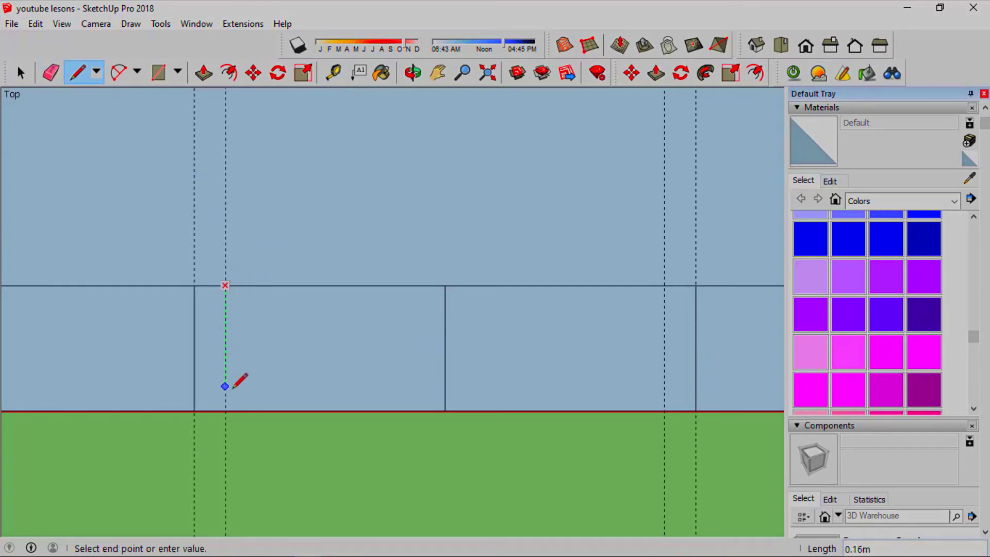
Draw the left and right vertical frame lines across the wall and the middle horizontal line.
click(226, 411)
click(664, 285)
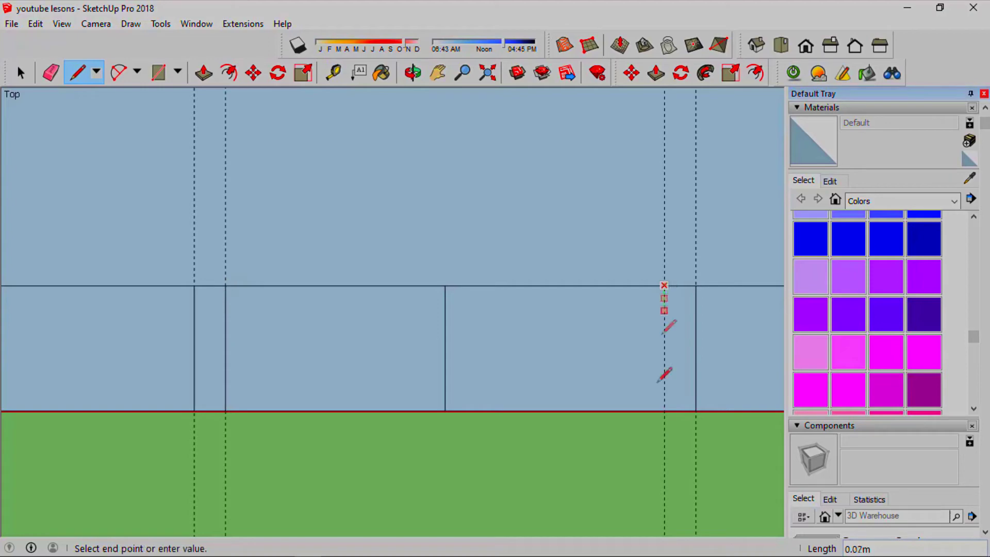
click(664, 411)
click(445, 348)
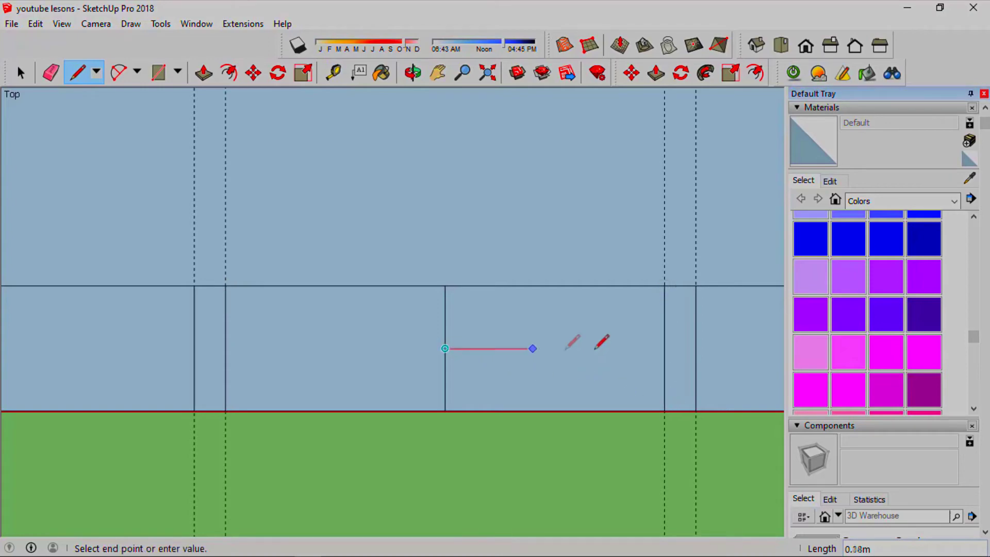
click(664, 348)
click(445, 348)
click(226, 348)
Add the offset lower-left and upper-right sash lines to the window.
click(225, 379)
click(446, 380)
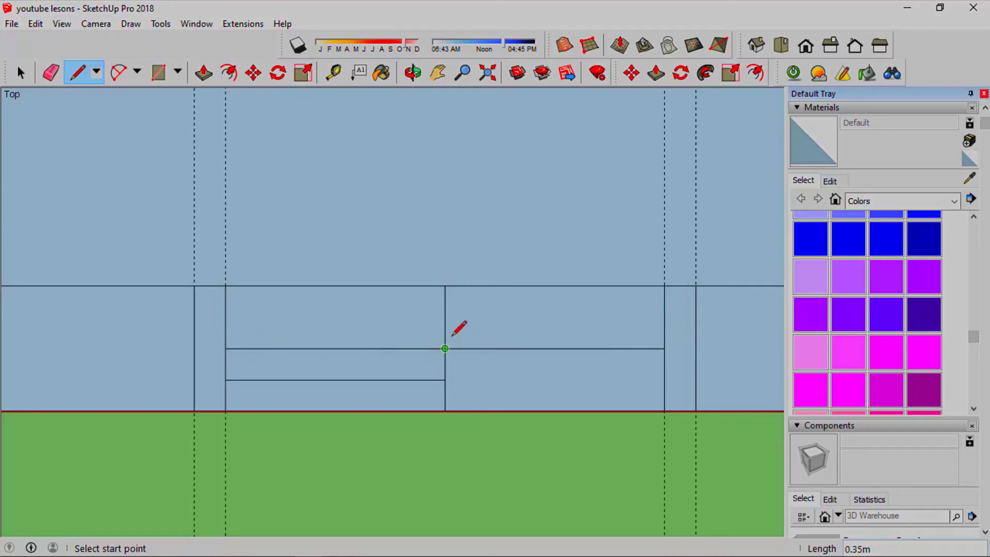
click(444, 317)
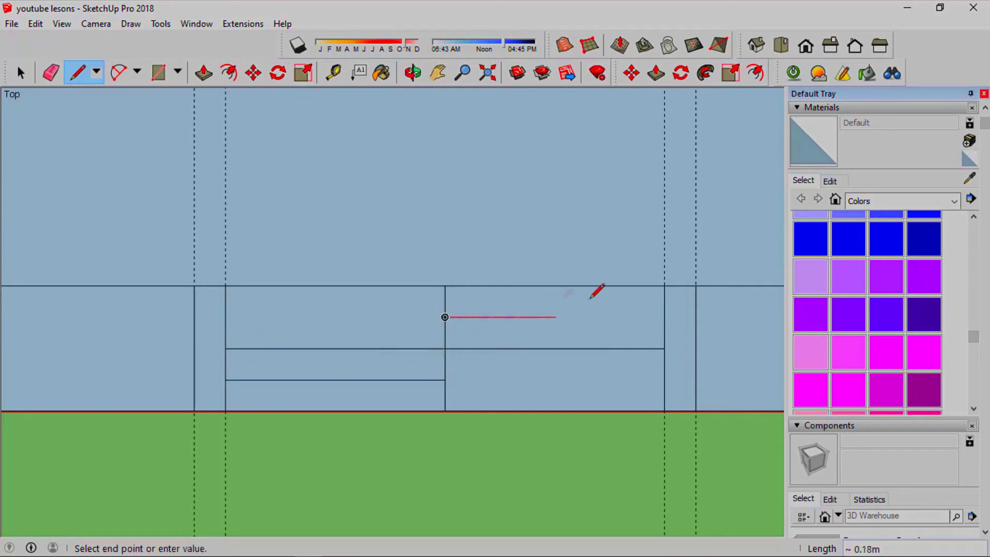
click(664, 317)
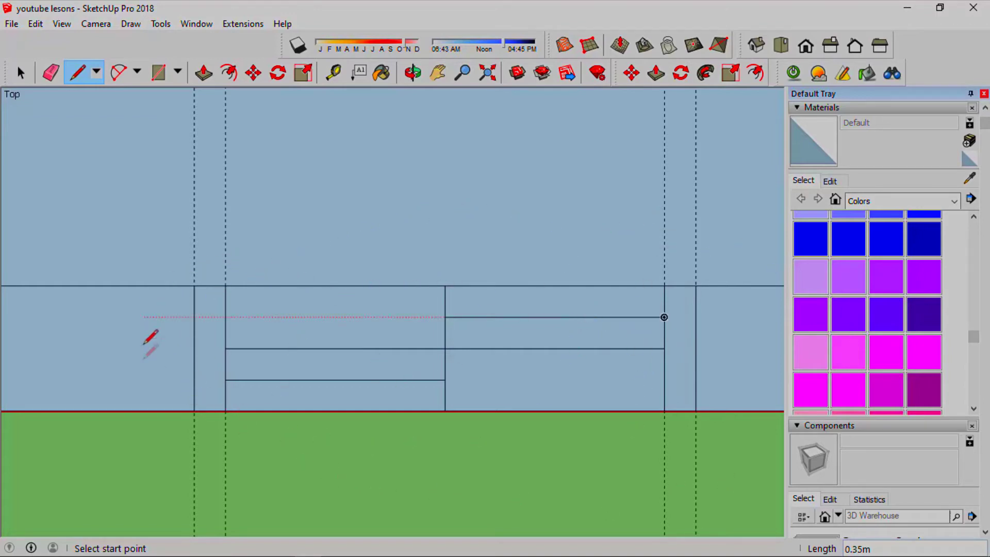
Zoom in and out to check the finished window symbol.
scroll(428, 279, down, 2)
scroll(480, 322, up, 2)
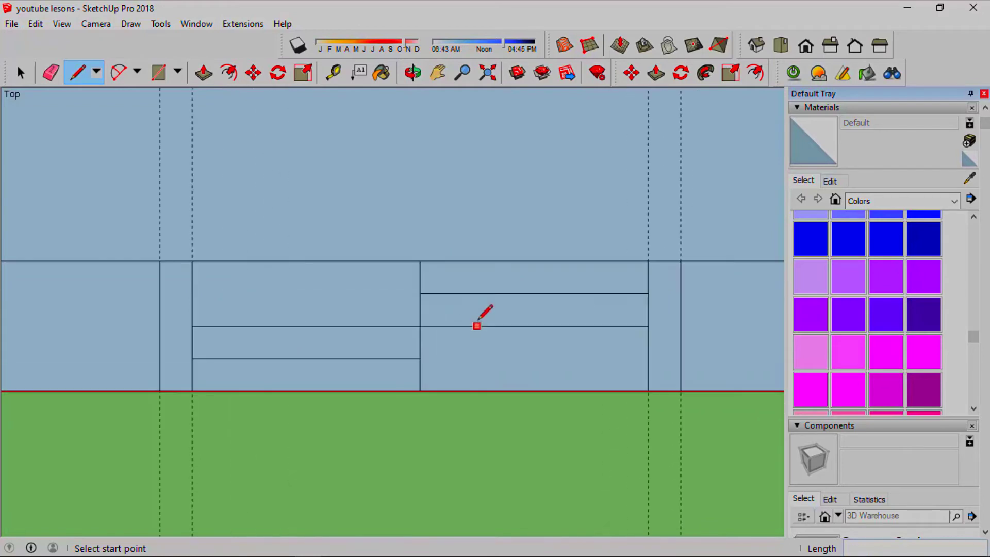
scroll(526, 397, down, 1)
scroll(570, 382, down, 1)
scroll(316, 289, down, 2)
scroll(315, 273, up, 4)
scroll(709, 320, up, 2)
scroll(710, 320, up, 2)
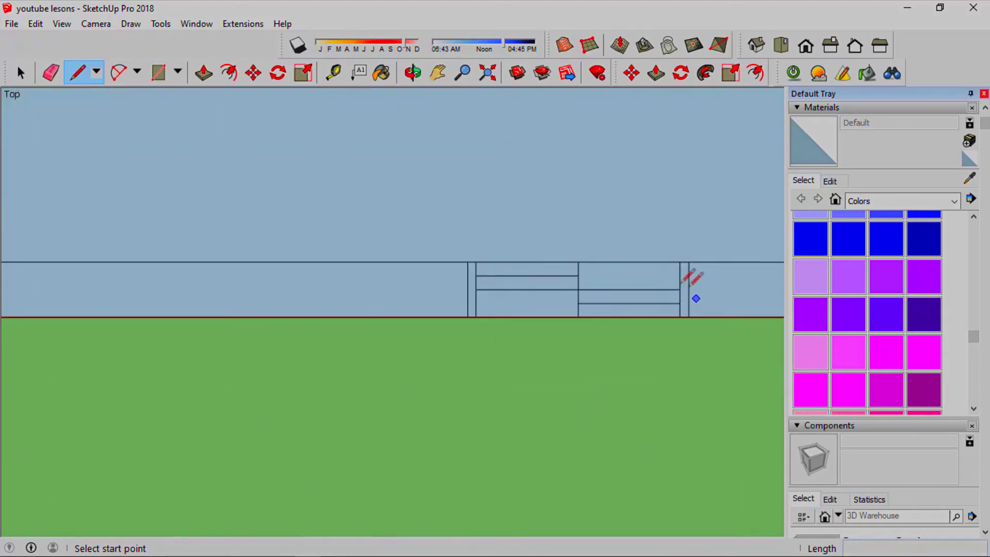
scroll(596, 276, down, 2)
scroll(629, 302, down, 2)
scroll(526, 372, down, 2)
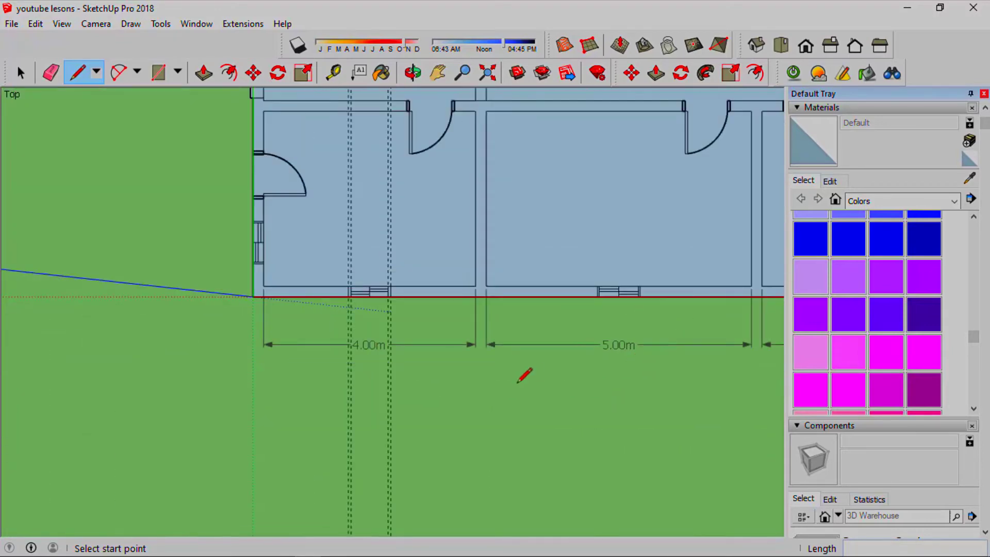
Use the Tape Measure to place a horizontal guide 2.40m from the bottom-left wall.
scroll(490, 305, down, 3)
scroll(397, 88, up, 1)
scroll(405, 118, up, 5)
scroll(402, 119, up, 2)
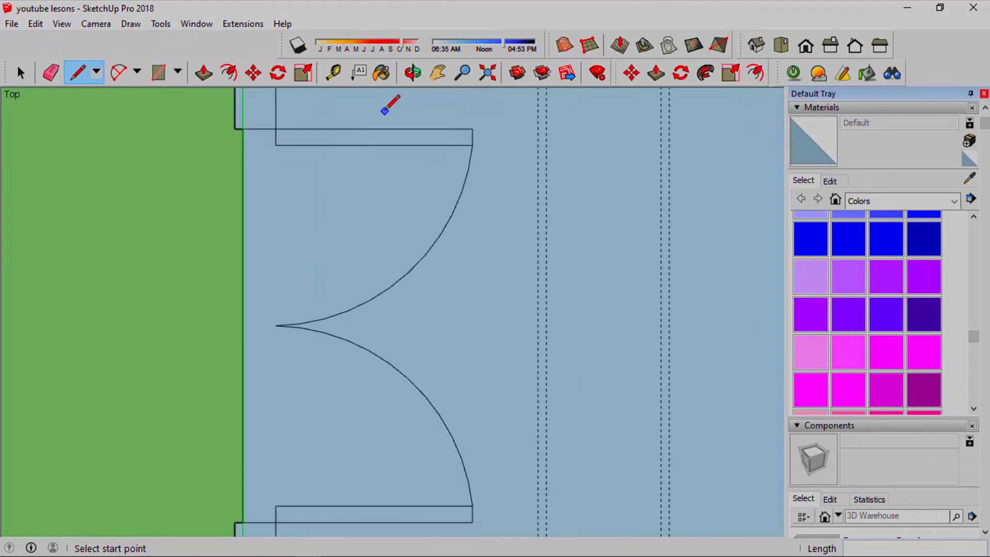
scroll(371, 150, down, 1)
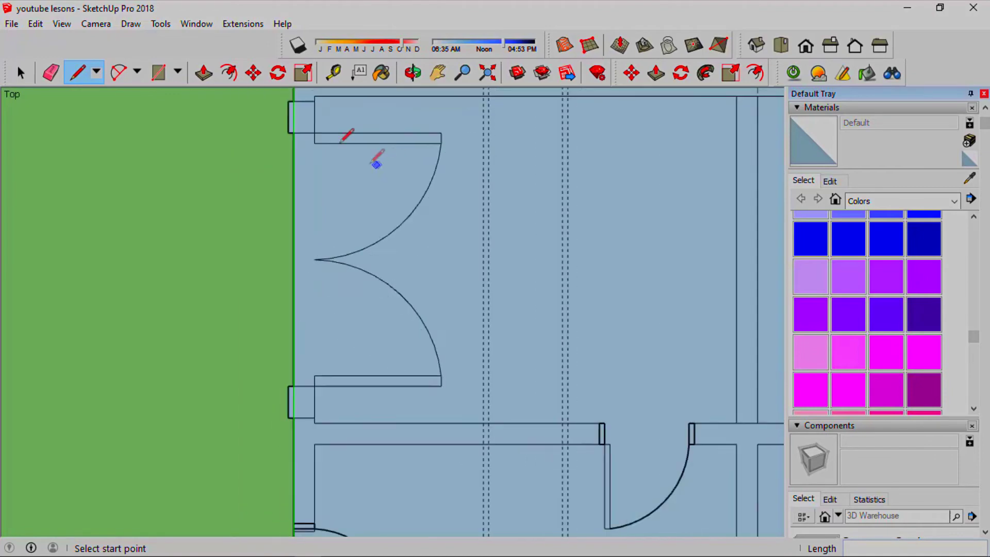
click(334, 72)
scroll(316, 336, up, 1)
scroll(312, 361, up, 1)
click(301, 403)
scroll(304, 206, down, 2)
scroll(309, 178, up, 2)
click(332, 184)
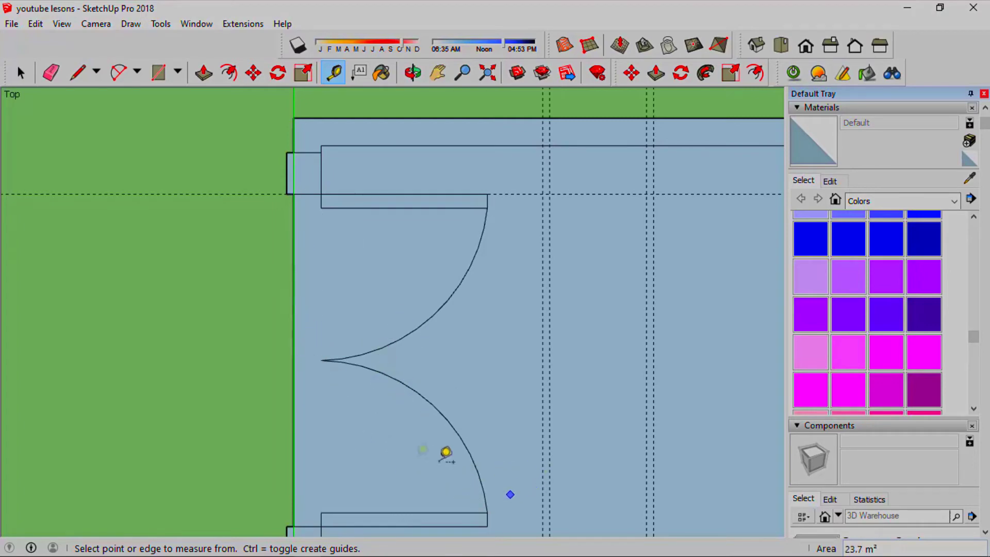
scroll(454, 162, down, 3)
scroll(316, 263, down, 3)
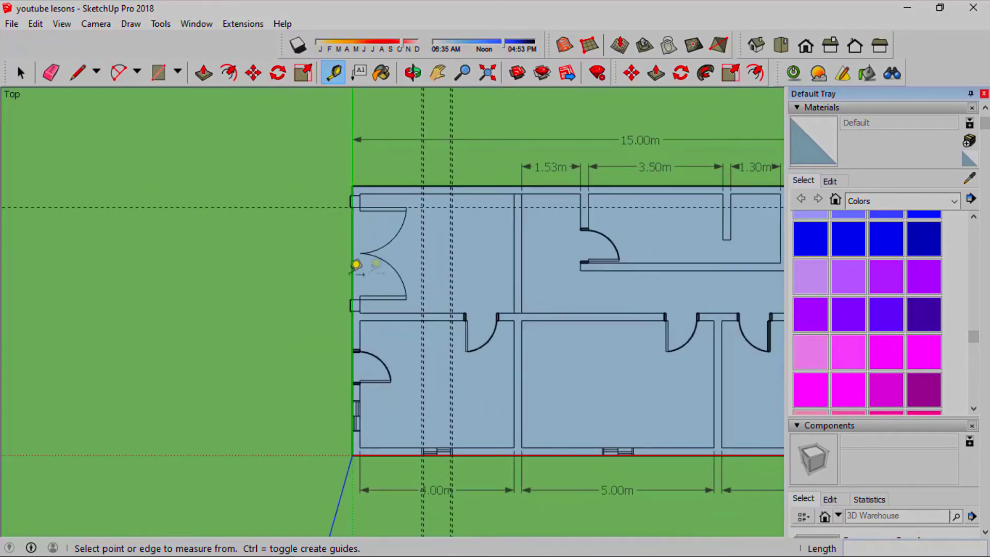
scroll(435, 230, down, 1)
scroll(368, 285, up, 4)
scroll(368, 284, up, 3)
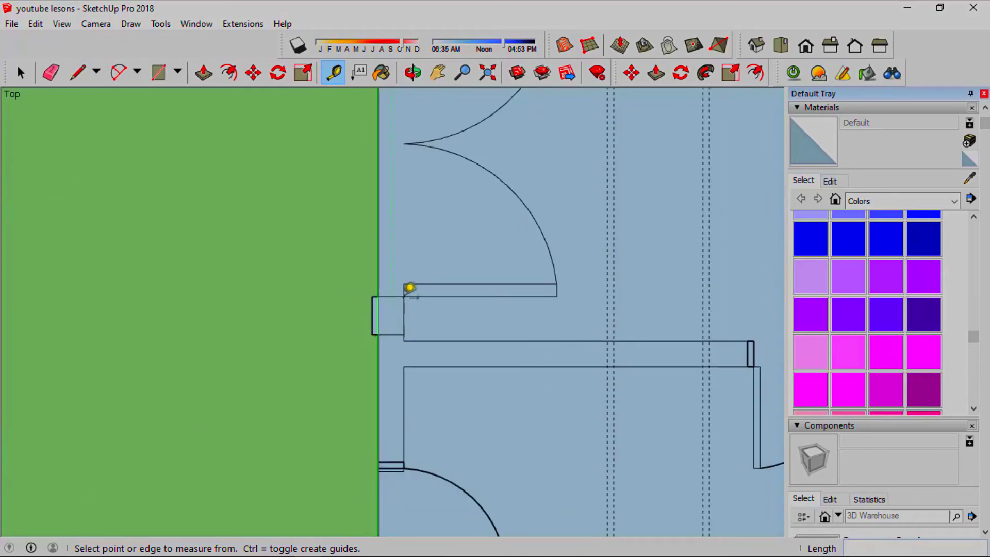
click(51, 73)
scroll(371, 279, up, 1)
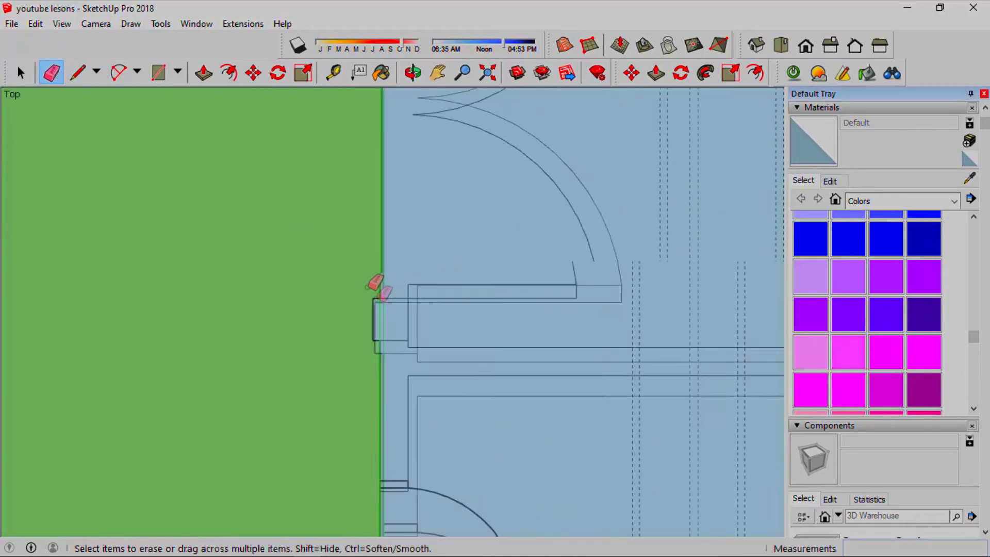
Erase the 15.00m, 3.50m, 1.53m, 1.30m and 3.47m dimensions along the top.
scroll(415, 341, down, 1)
scroll(418, 164, down, 2)
scroll(420, 95, up, 1)
scroll(413, 128, up, 2)
scroll(399, 149, down, 3)
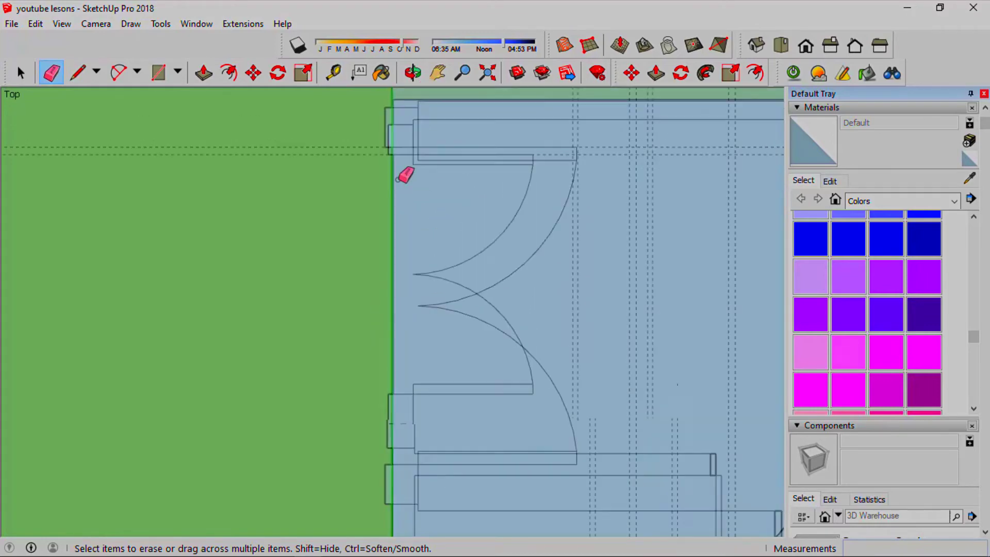
scroll(410, 180, down, 3)
scroll(425, 204, up, 1)
scroll(542, 229, up, 2)
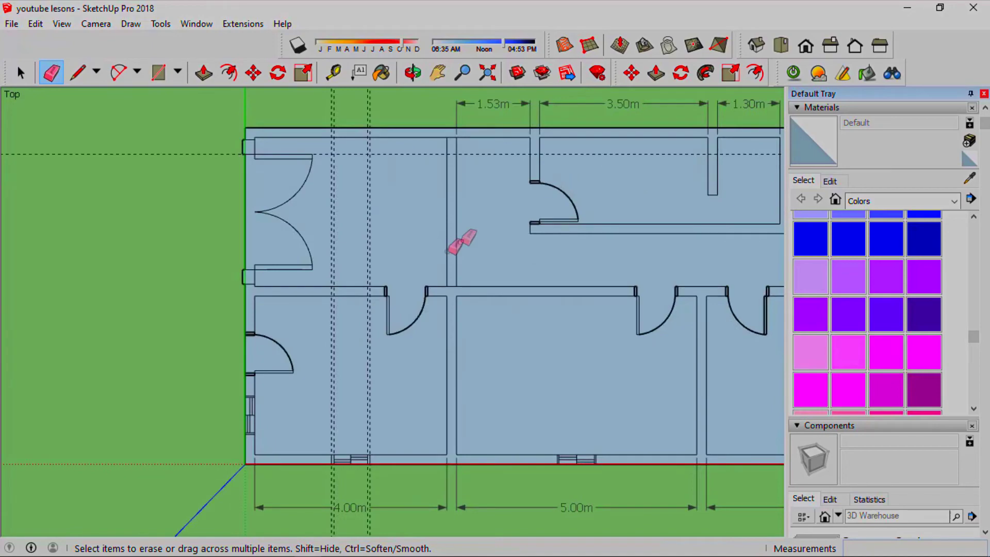
scroll(515, 195, down, 2)
scroll(592, 162, up, 1)
scroll(500, 162, up, 1)
click(496, 162)
click(491, 194)
click(391, 195)
click(626, 194)
click(686, 195)
Erase the remaining top dimensions, the horizontal guide and the dimensions below the plan.
scroll(493, 188, down, 3)
scroll(703, 219, up, 1)
scroll(696, 223, up, 1)
drag(679, 226, 733, 275)
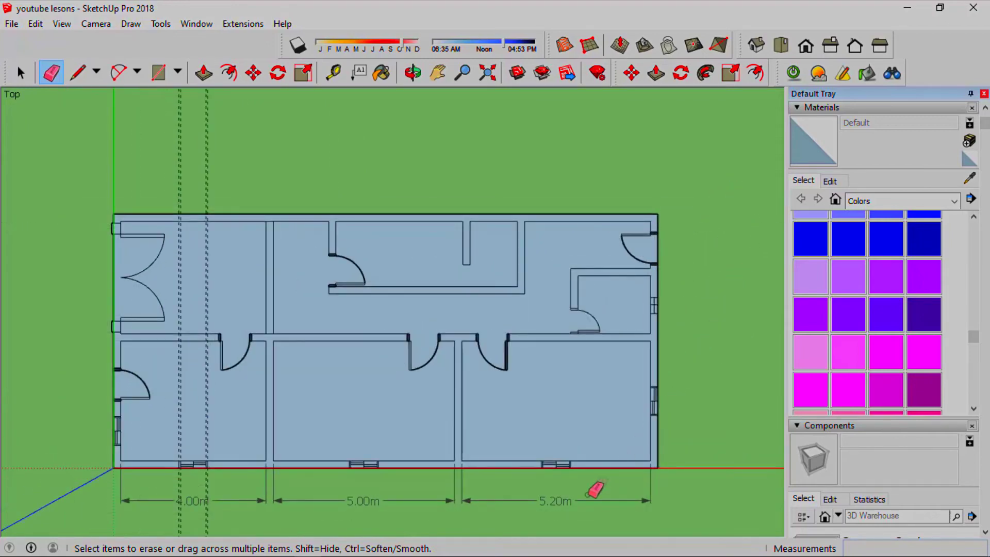
scroll(585, 488, up, 2)
click(382, 501)
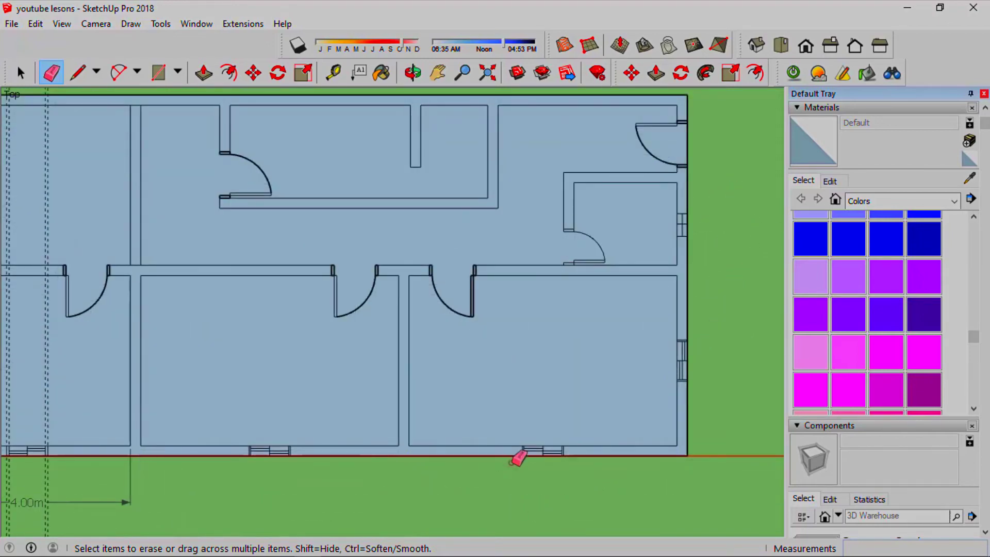
scroll(521, 458, down, 1)
scroll(274, 500, up, 1)
drag(243, 471, 278, 468)
scroll(276, 470, down, 1)
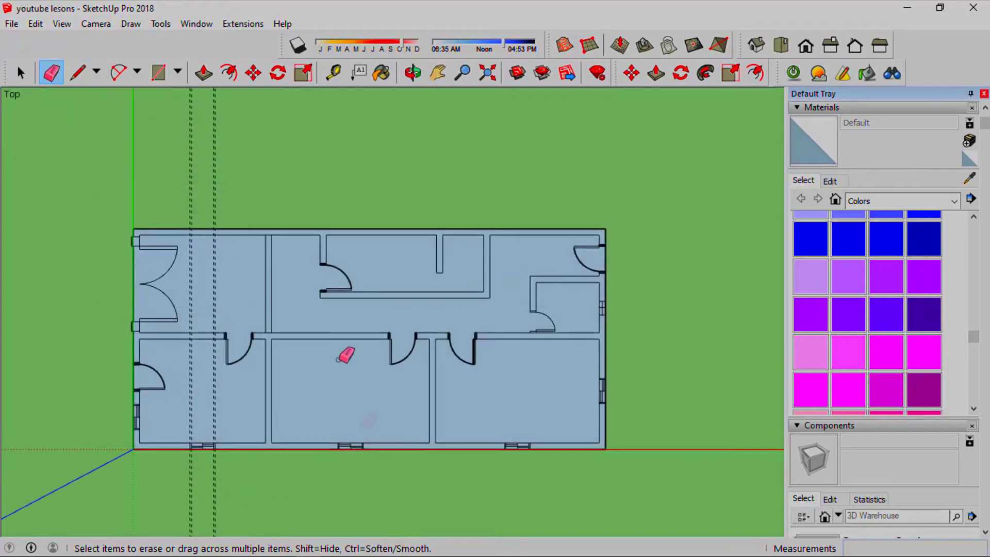
click(36, 23)
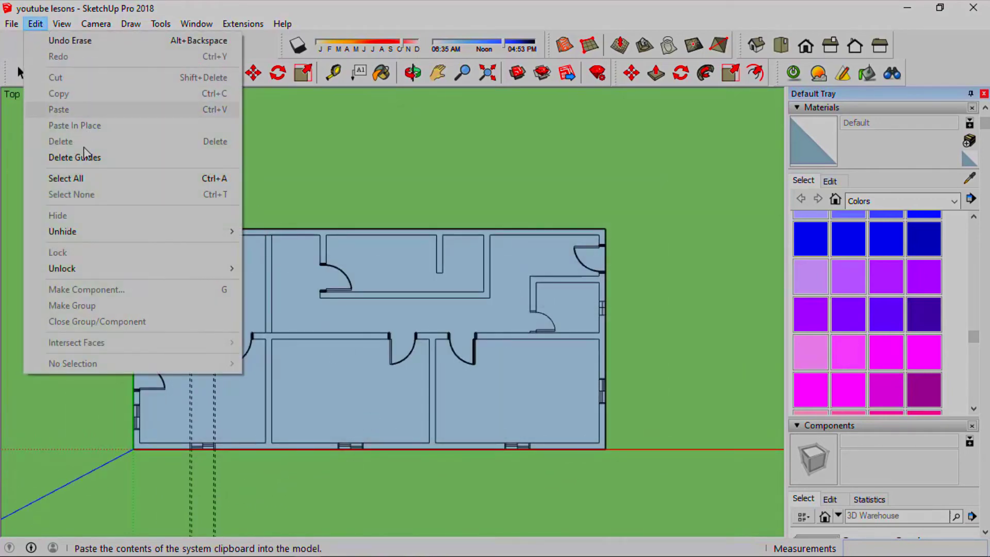
Delete all dashed guide lines from the model with Edit > Delete Guides.
click(75, 157)
scroll(555, 295, down, 1)
scroll(423, 333, up, 2)
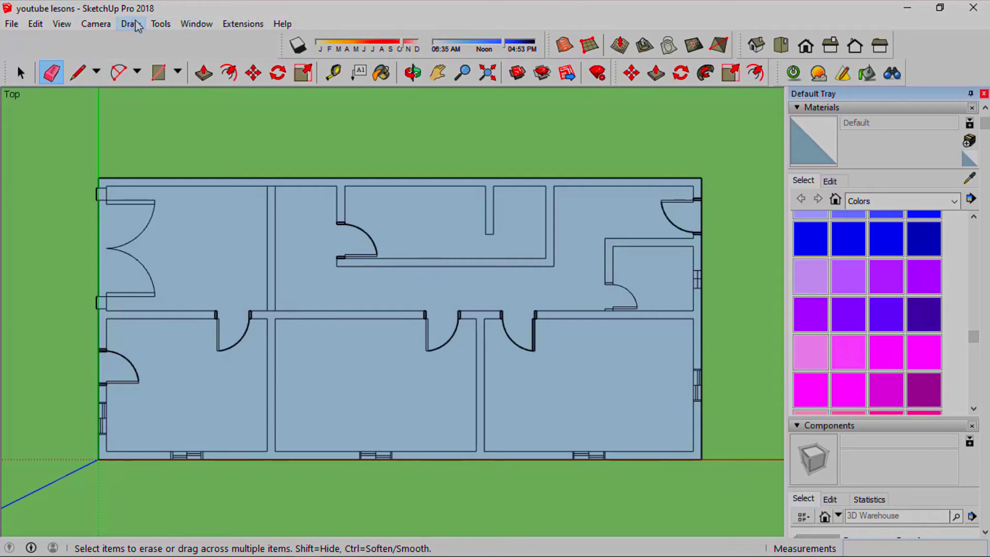
click(190, 24)
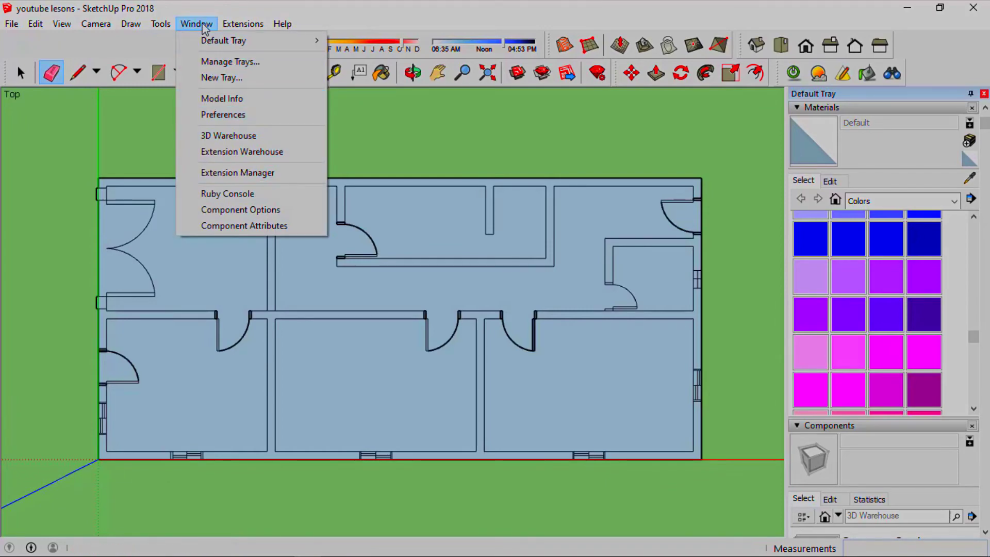
Add the 15.00m overall width dimension above the plan with Tools > Dimensions.
click(161, 24)
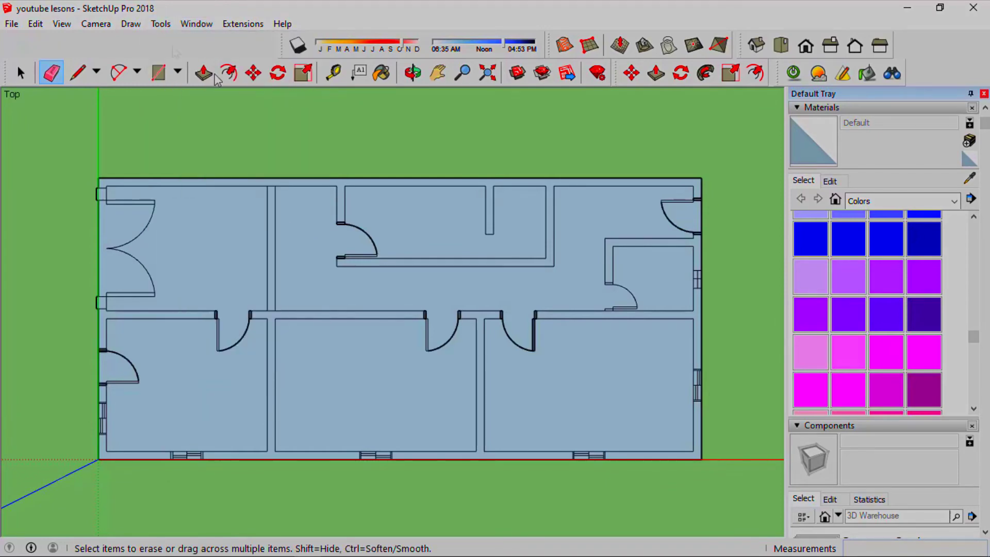
click(160, 24)
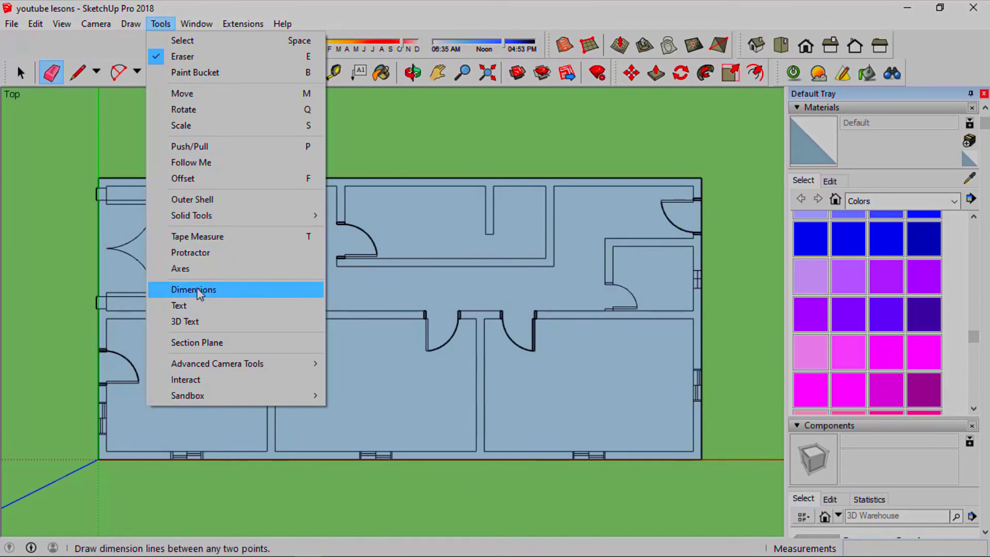
click(199, 289)
scroll(104, 176, up, 2)
scroll(98, 186, up, 1)
click(96, 182)
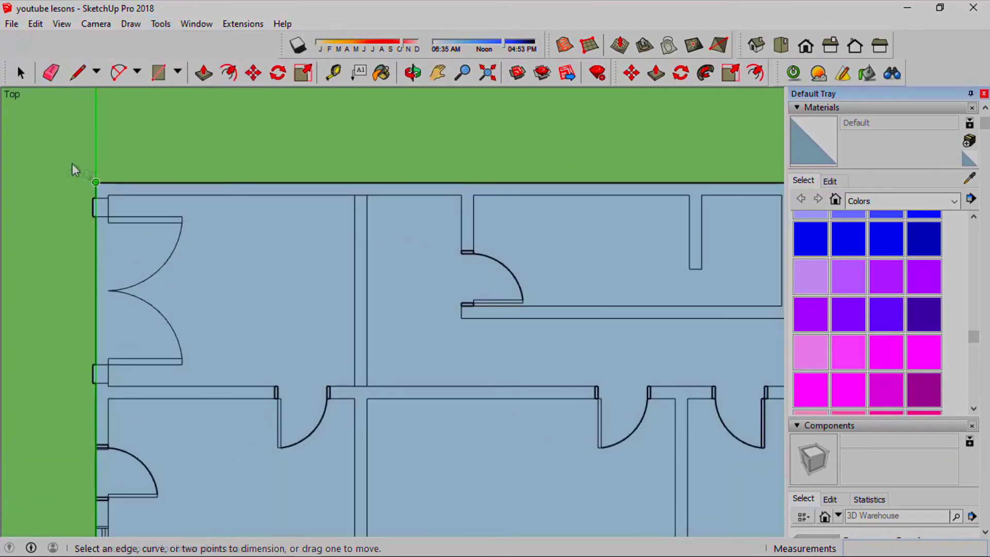
scroll(80, 168, down, 3)
scroll(494, 176, down, 1)
scroll(568, 168, up, 3)
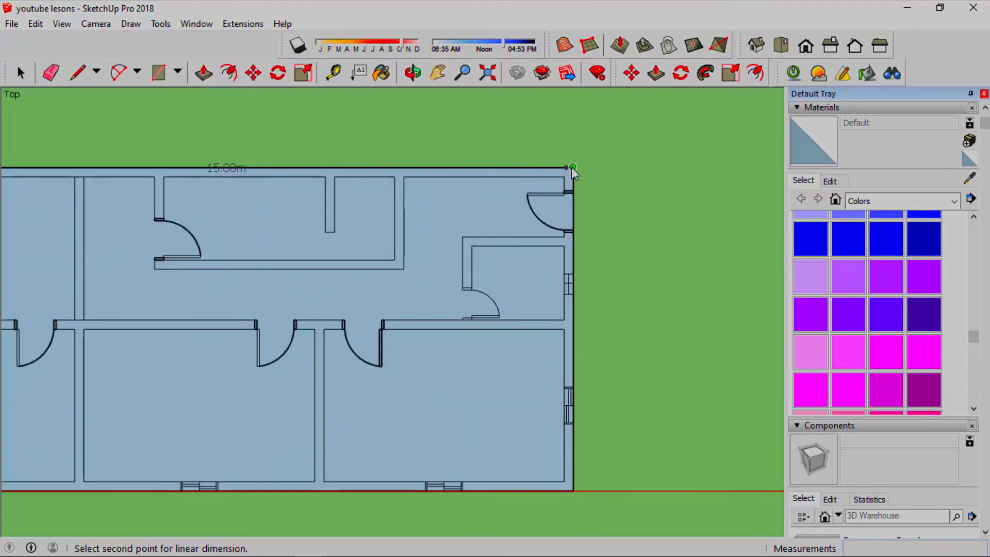
click(572, 167)
scroll(573, 167, down, 1)
click(311, 121)
scroll(570, 190, up, 2)
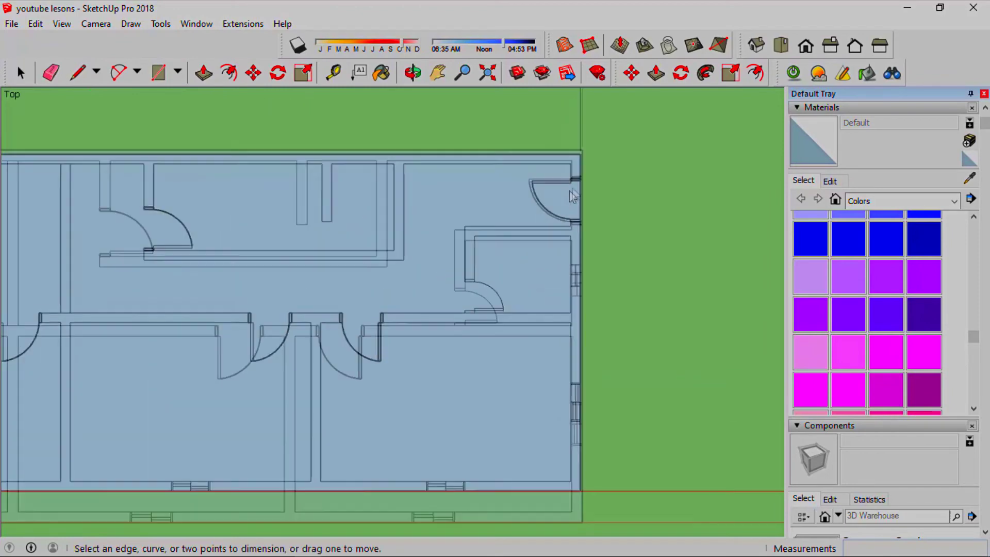
click(579, 155)
scroll(585, 510, up, 1)
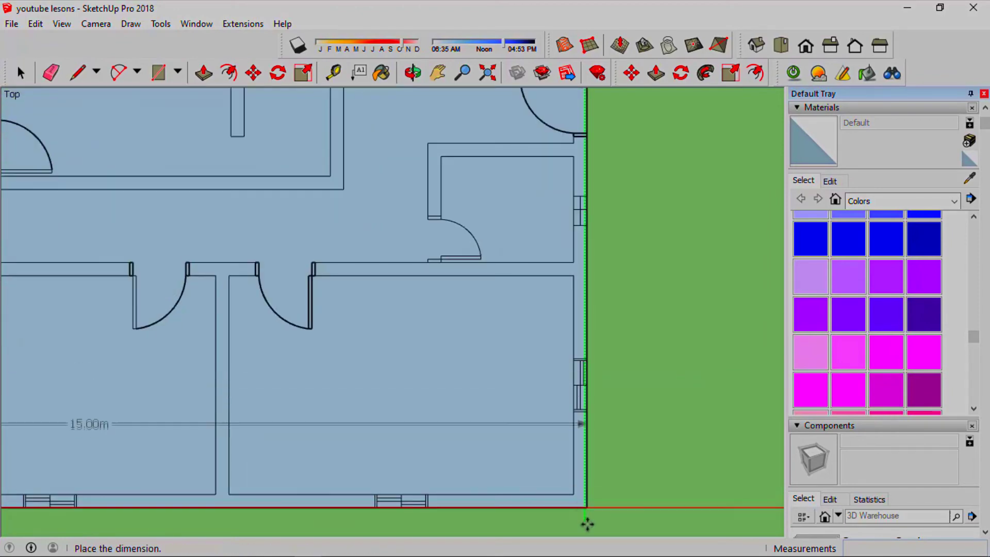
scroll(587, 508, down, 1)
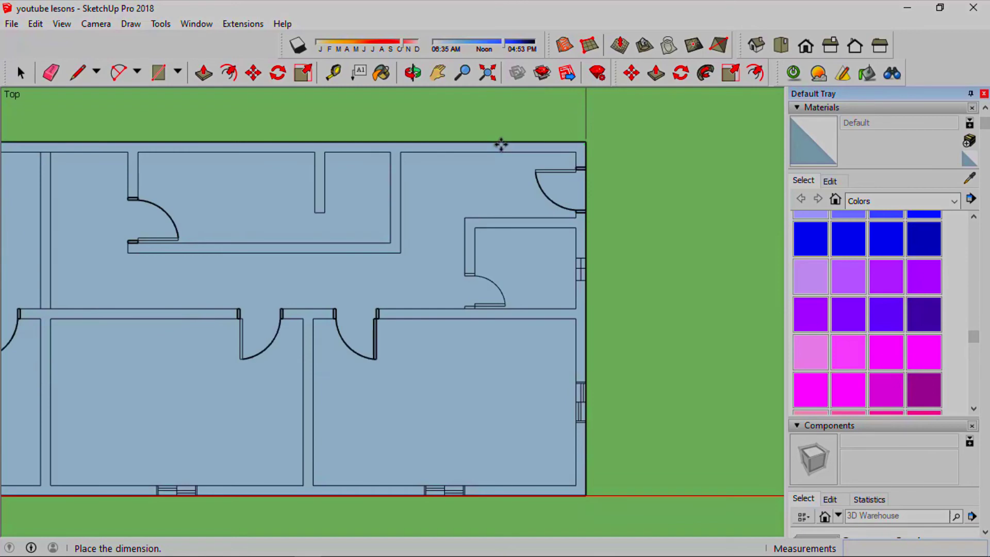
click(494, 176)
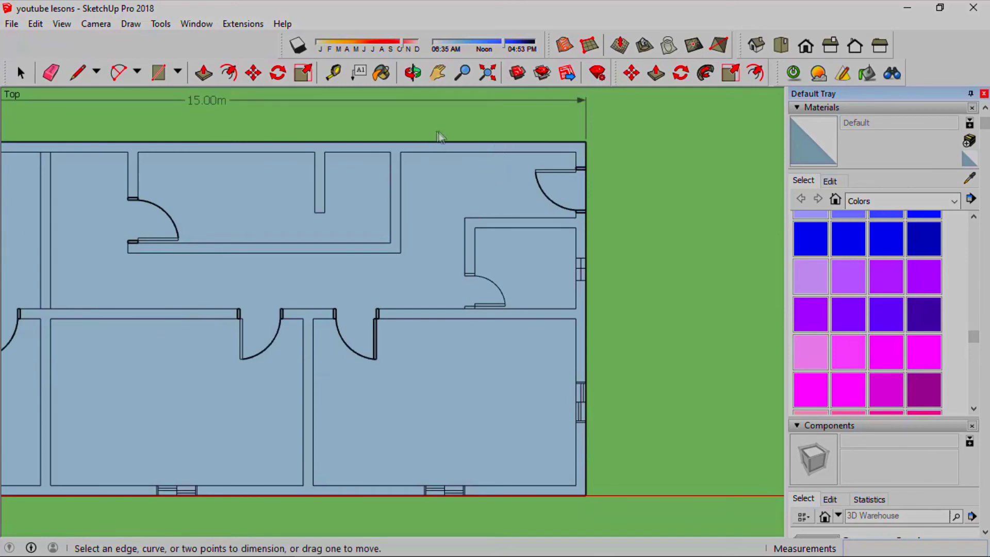
Add the 7.00m depth dimension along the right side of the plan.
click(586, 142)
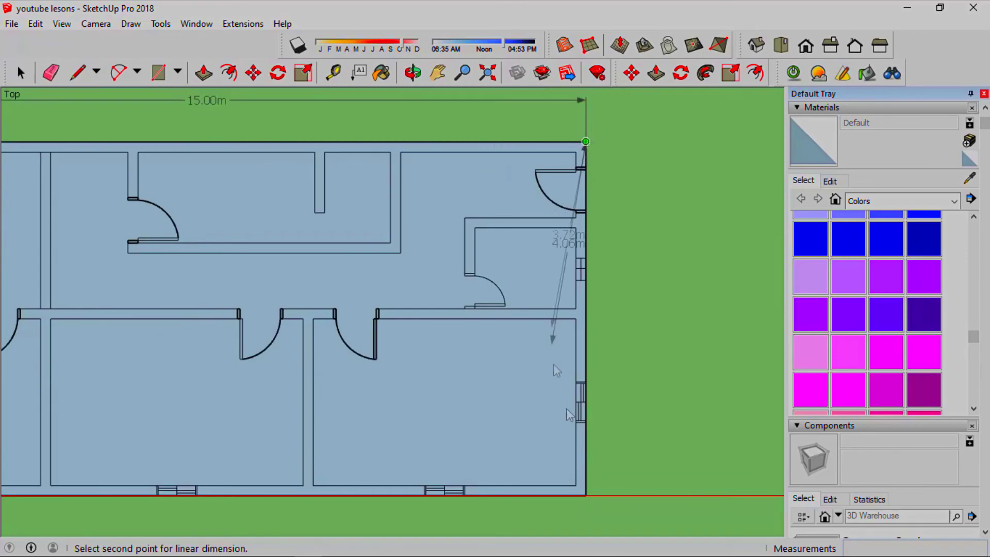
click(586, 495)
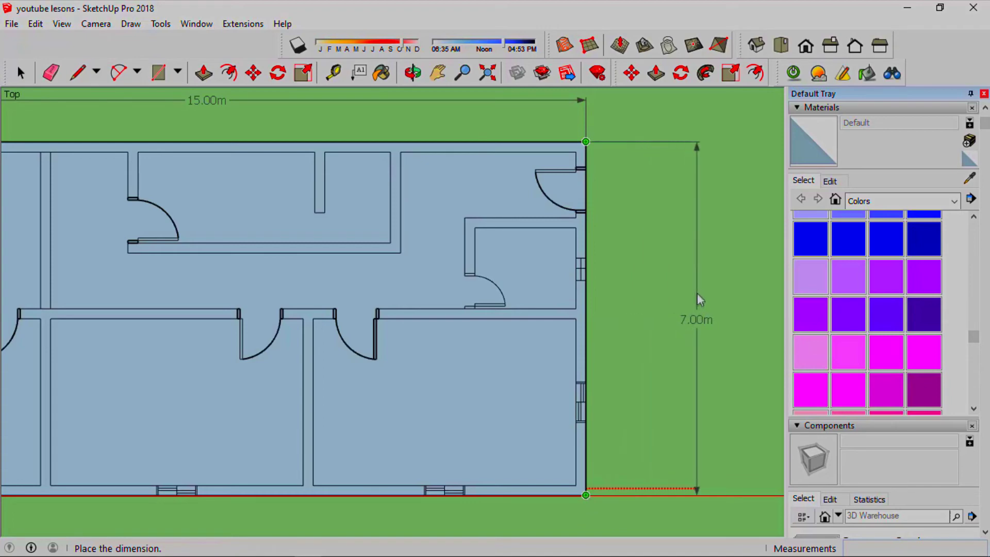
click(697, 293)
scroll(670, 273, down, 3)
scroll(600, 181, up, 2)
scroll(599, 181, down, 1)
scroll(309, 201, up, 2)
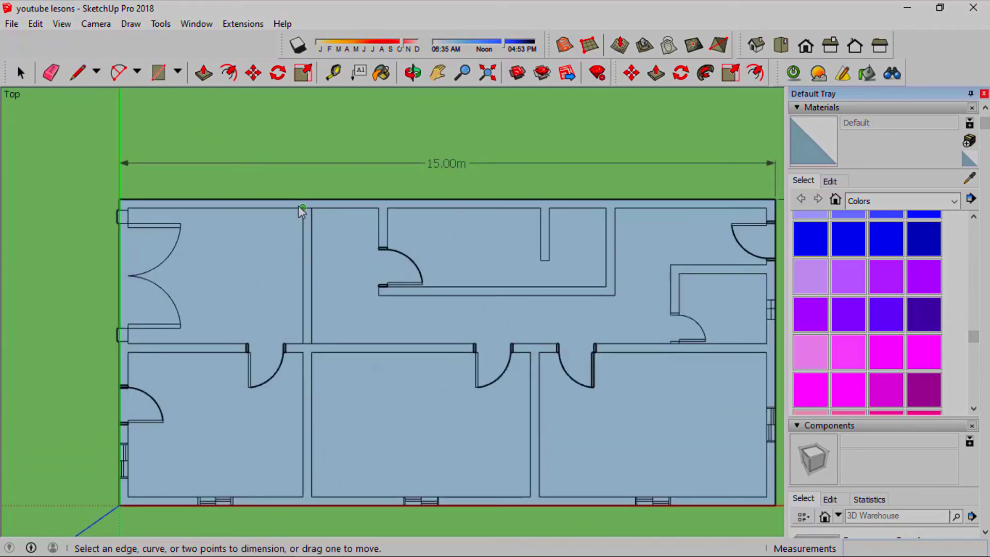
scroll(315, 200, up, 3)
Dimension the 1.53m and 3.50m wall spacings above the top wall.
click(325, 215)
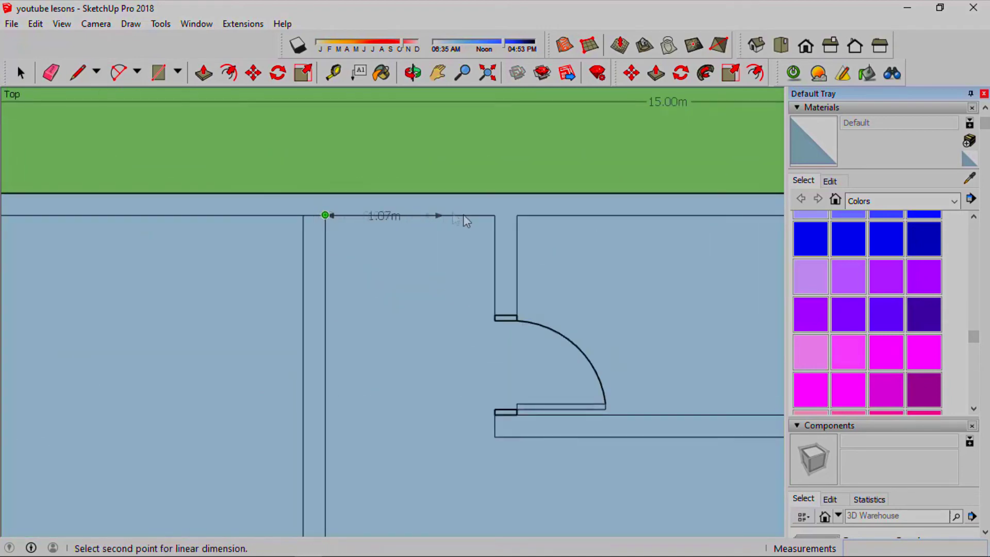
click(494, 215)
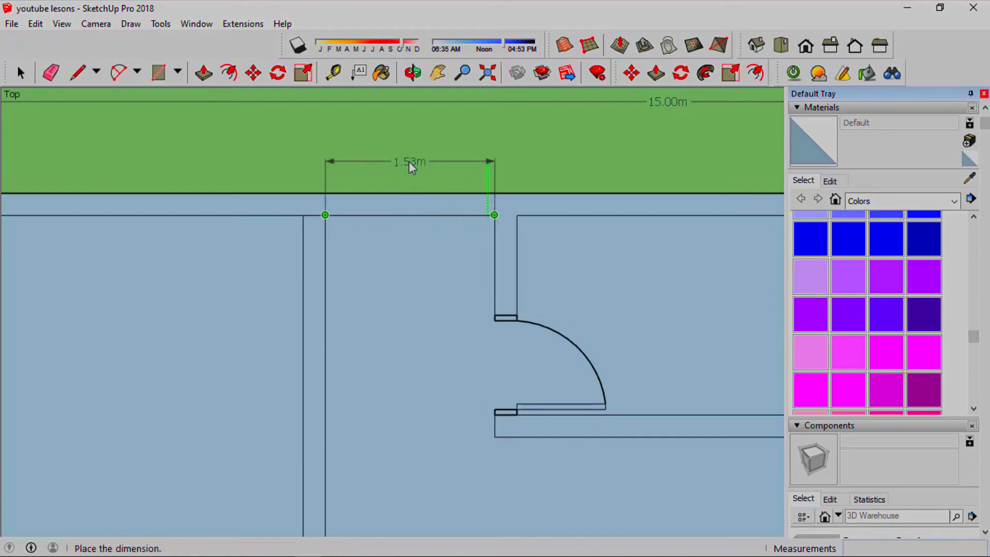
click(409, 162)
click(517, 215)
scroll(323, 223, down, 2)
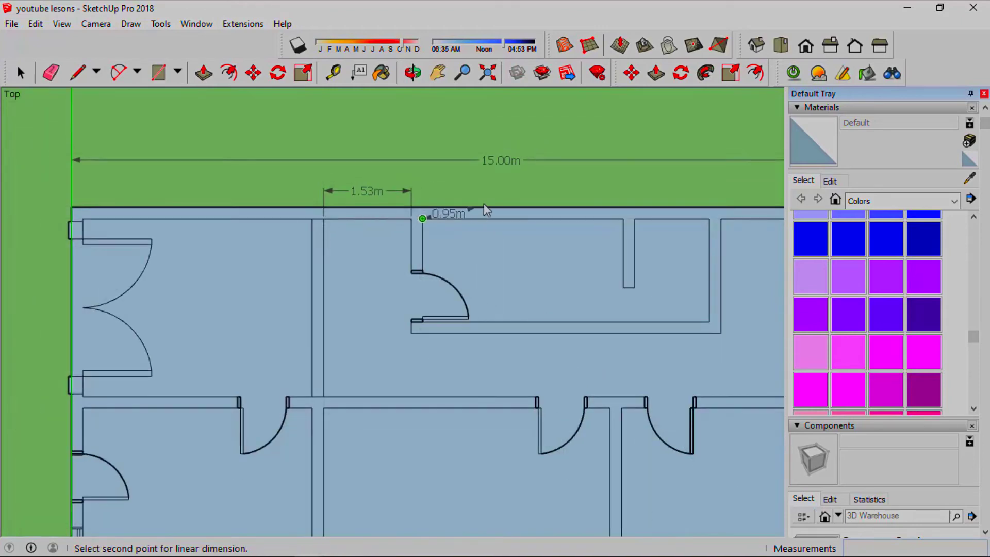
click(622, 225)
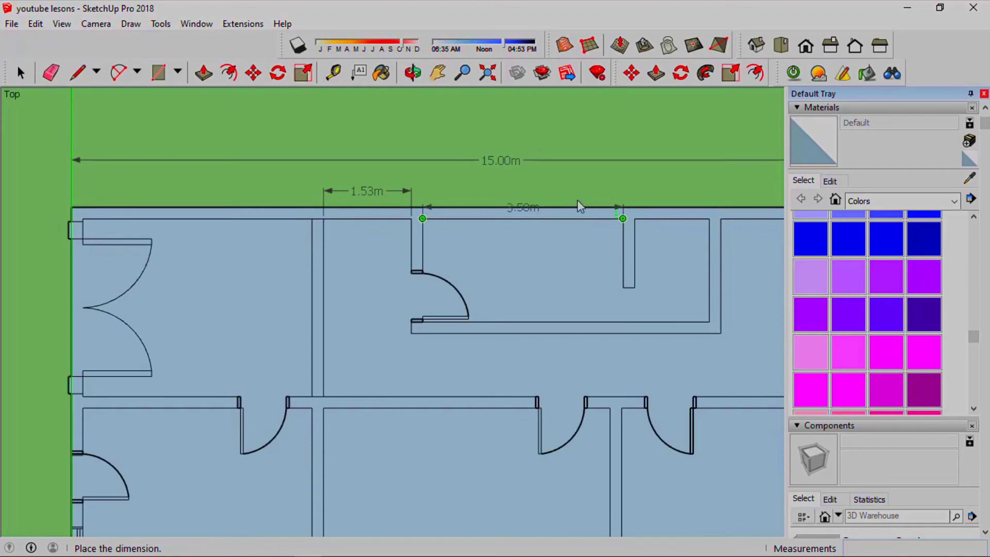
click(543, 191)
scroll(621, 212, up, 1)
Dimension the 1.30m and 3.47m wall spacings toward the top-right corner.
click(635, 219)
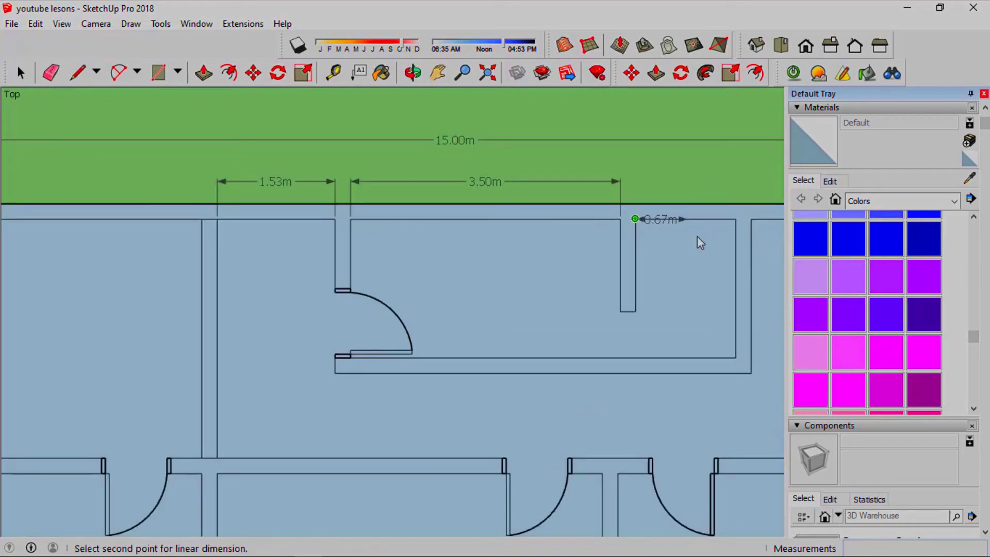
click(734, 227)
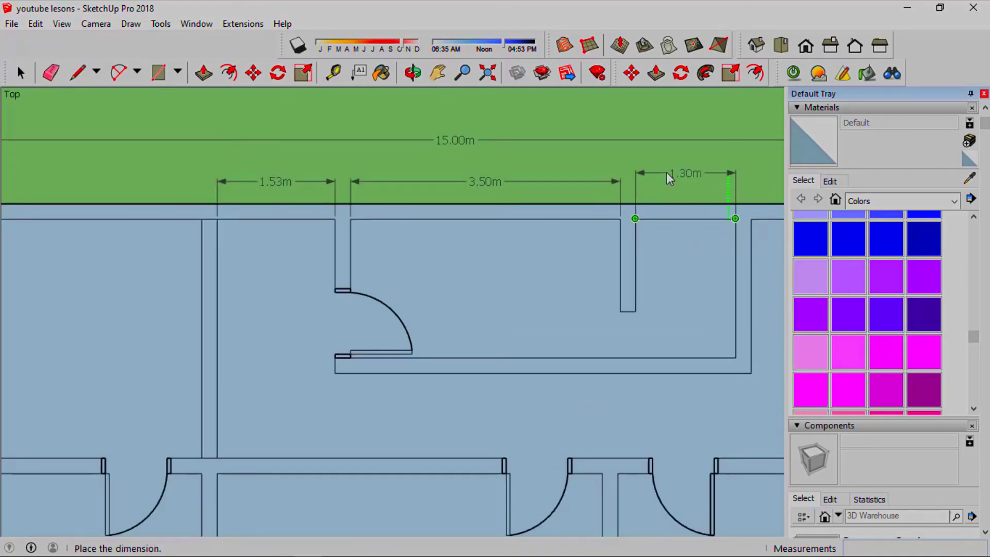
click(664, 177)
scroll(663, 209, down, 2)
scroll(667, 213, up, 2)
click(654, 209)
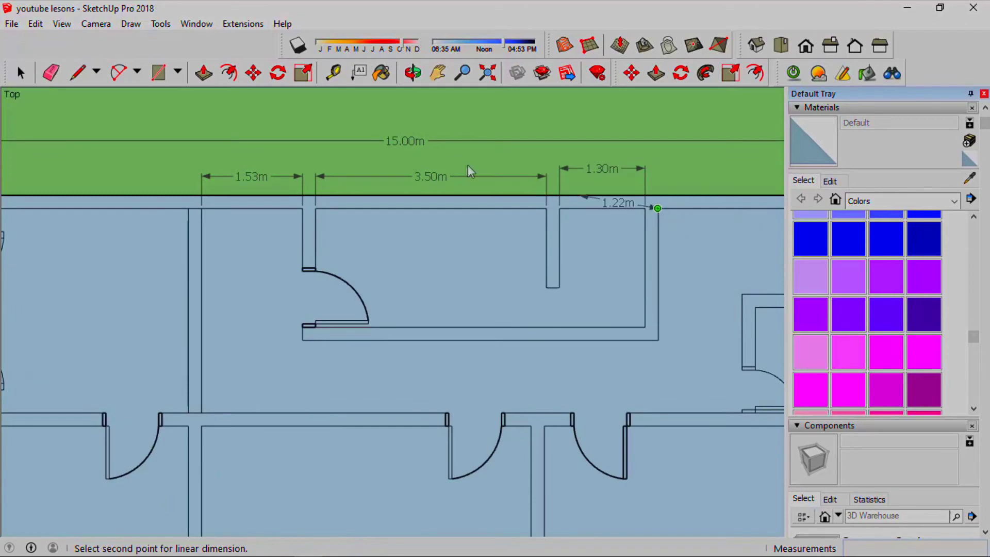
scroll(621, 188, down, 1)
click(711, 193)
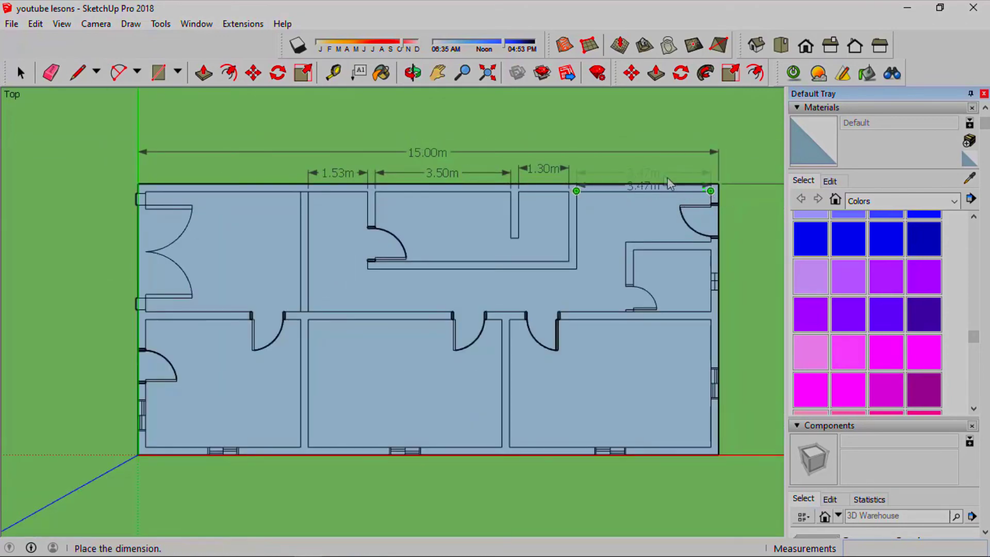
click(657, 169)
scroll(415, 173, down, 1)
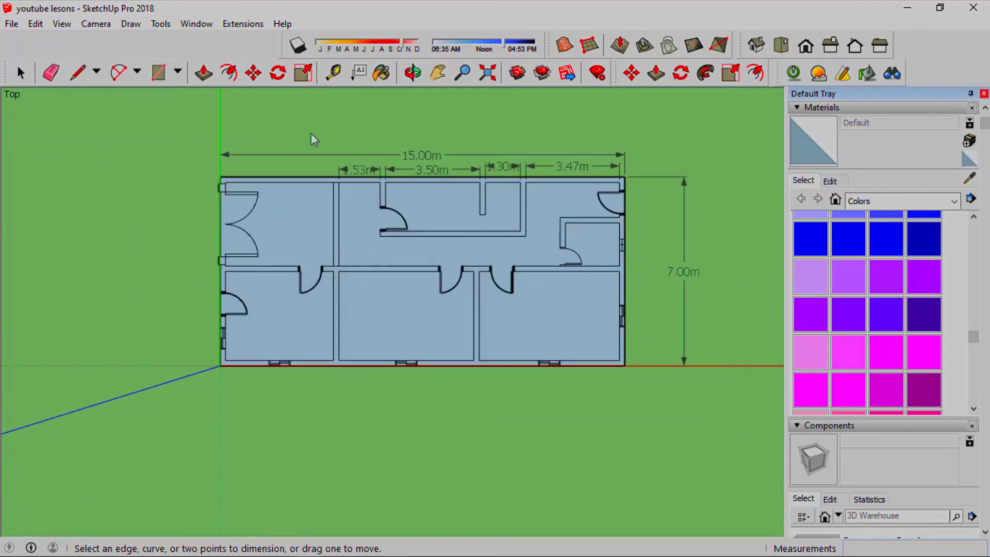
scroll(311, 134, up, 1)
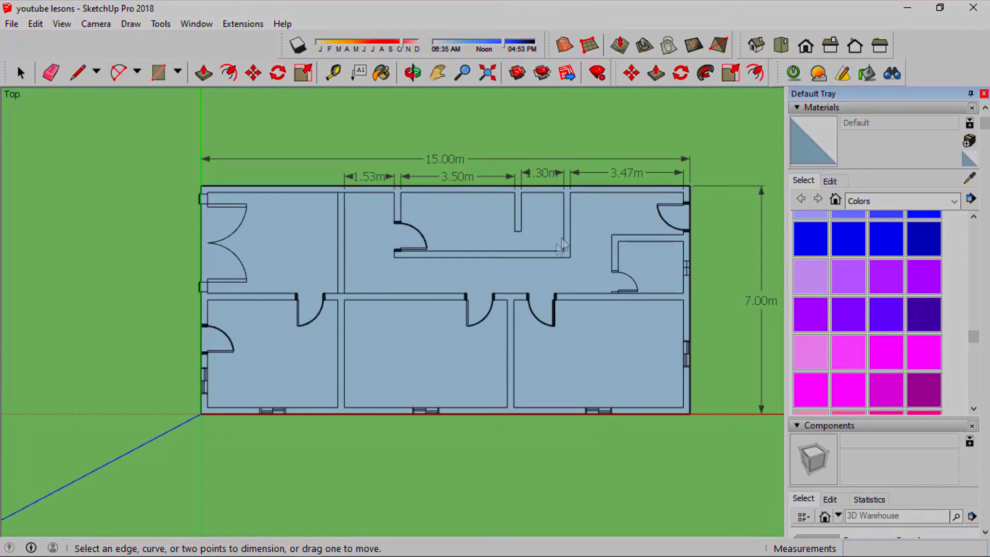
scroll(923, 289, down, 5)
scroll(923, 289, down, 5)
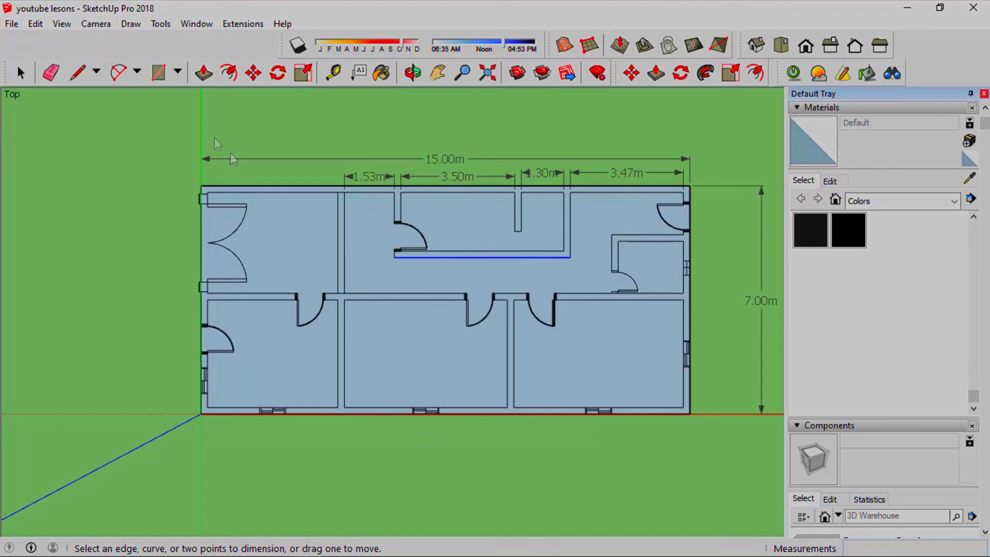
click(158, 73)
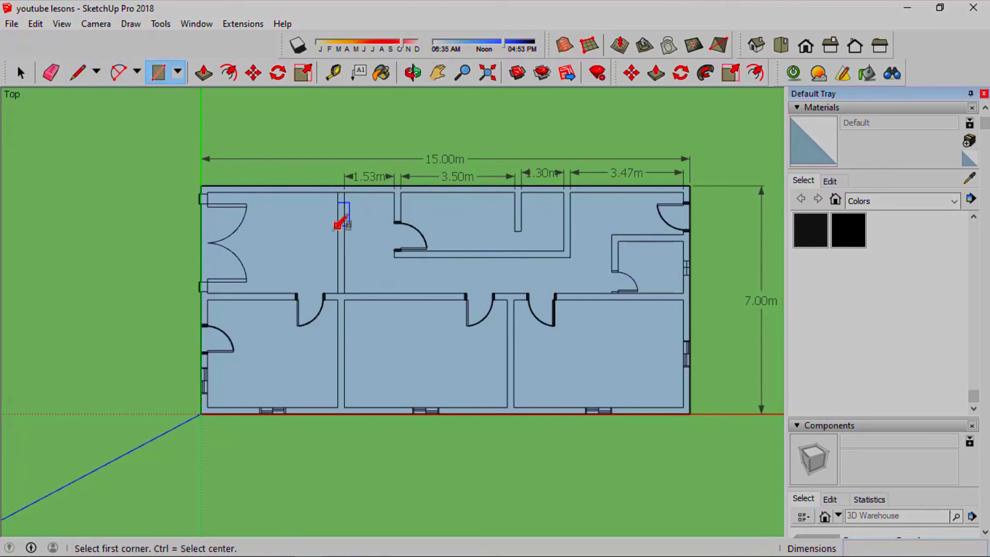
Draw small 0.20m squares on the thin partition at its bottom junction, top end and middle.
scroll(340, 250, up, 1)
scroll(337, 330, up, 1)
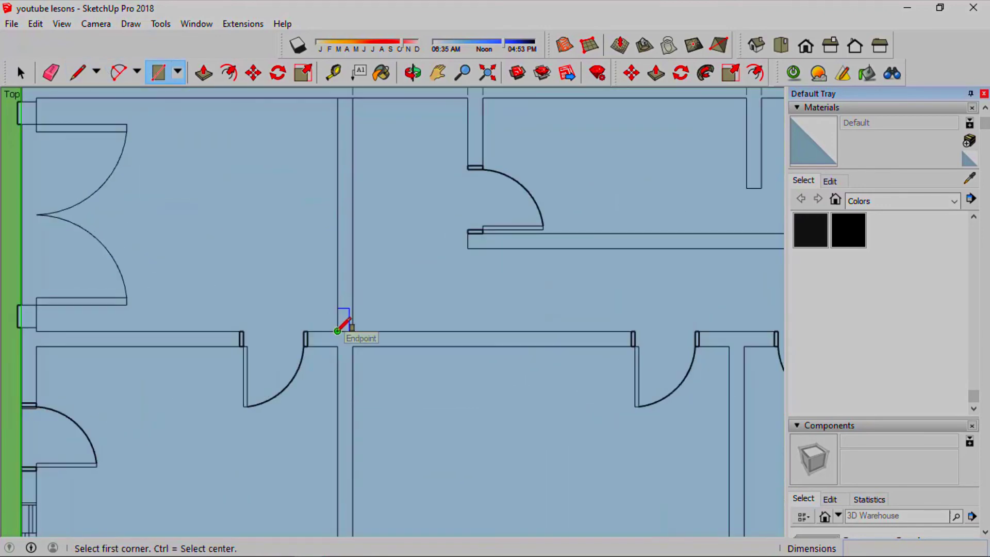
click(337, 330)
scroll(360, 313, up, 1)
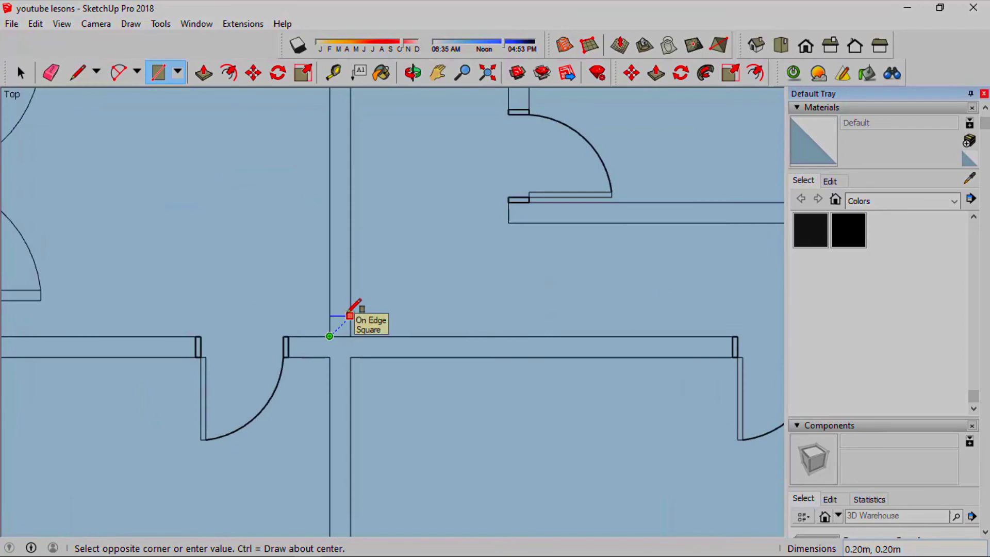
click(350, 315)
scroll(343, 322, down, 1)
scroll(336, 124, up, 1)
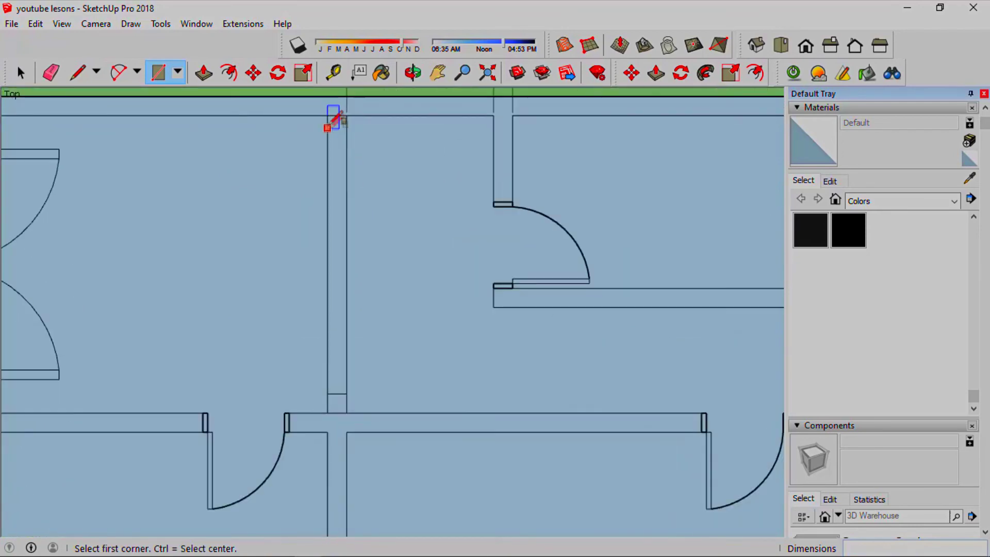
click(327, 115)
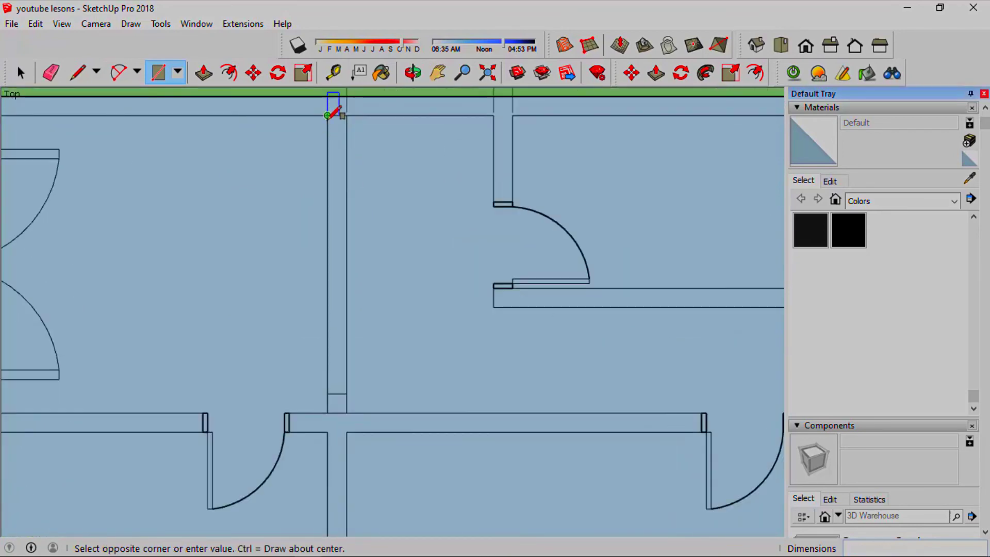
click(346, 135)
click(328, 248)
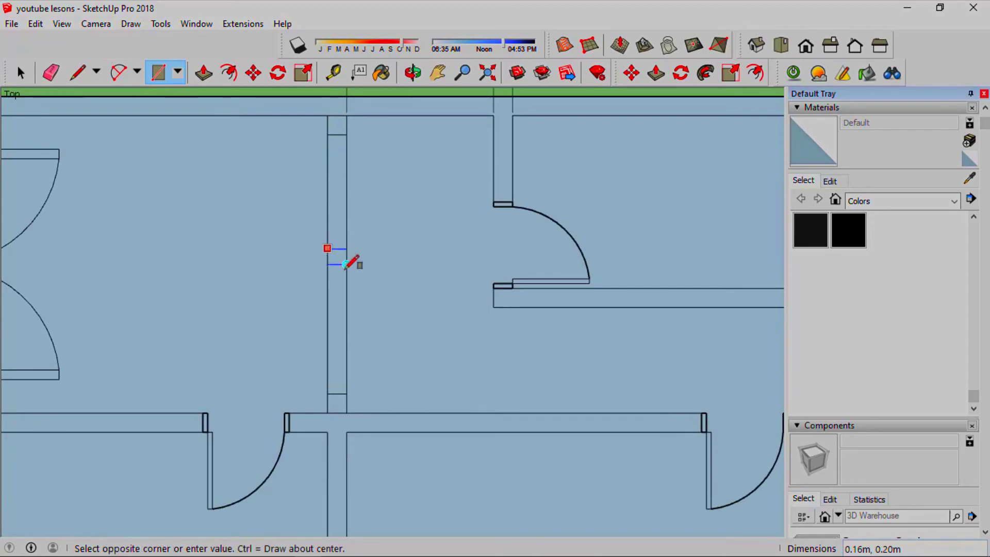
scroll(346, 264, up, 1)
scroll(347, 265, up, 1)
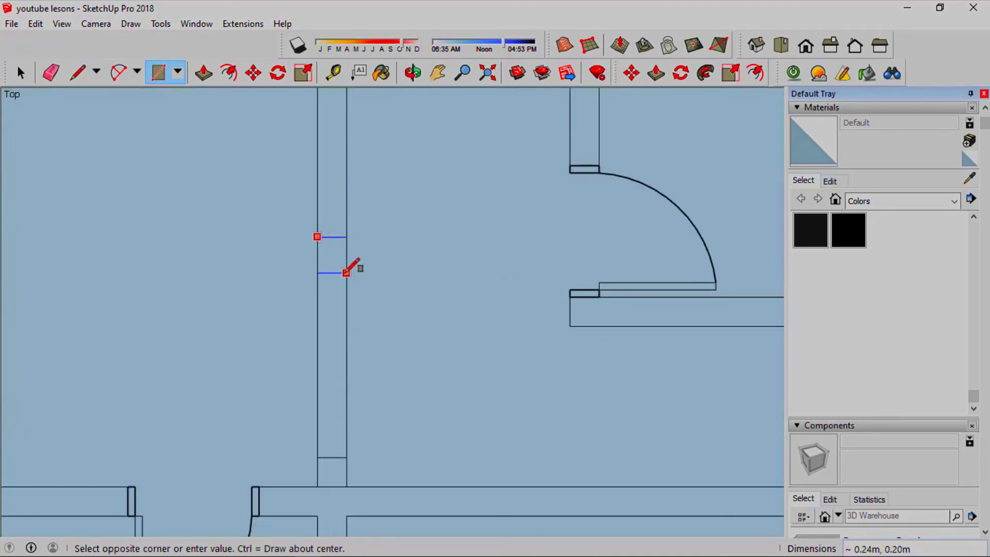
click(347, 267)
scroll(331, 239, down, 2)
scroll(332, 239, down, 3)
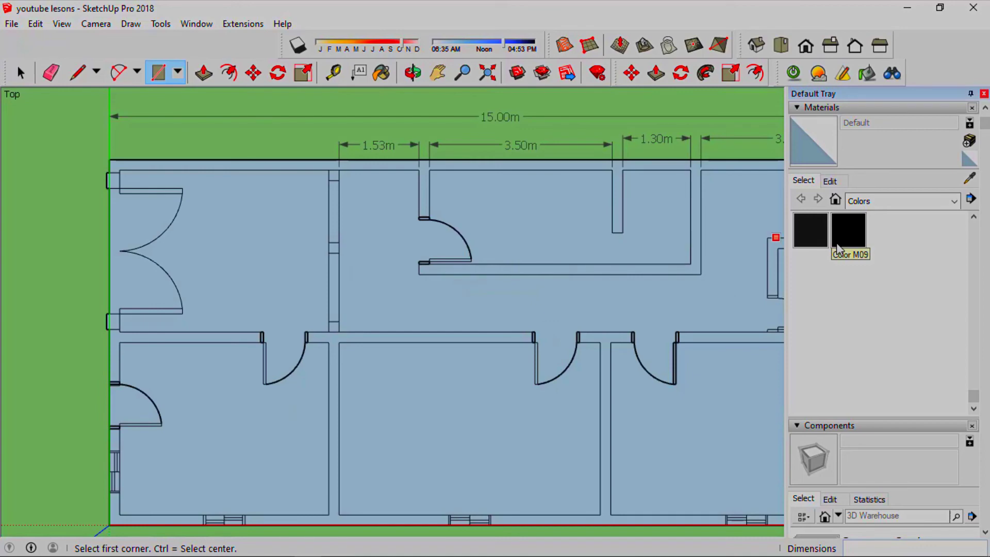
click(848, 230)
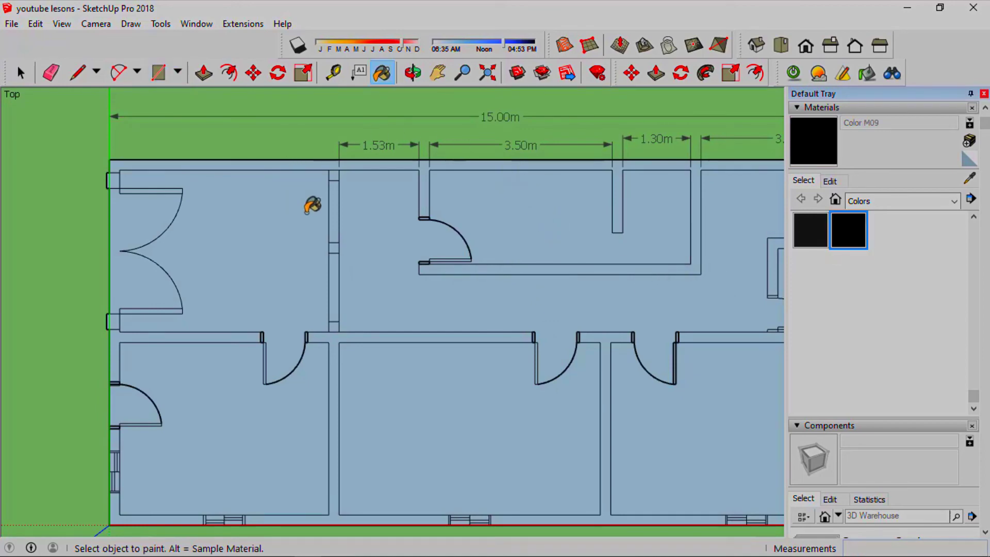
Paint the top, right-side, lower-right and bottom wall sections black with Color M09.
click(311, 157)
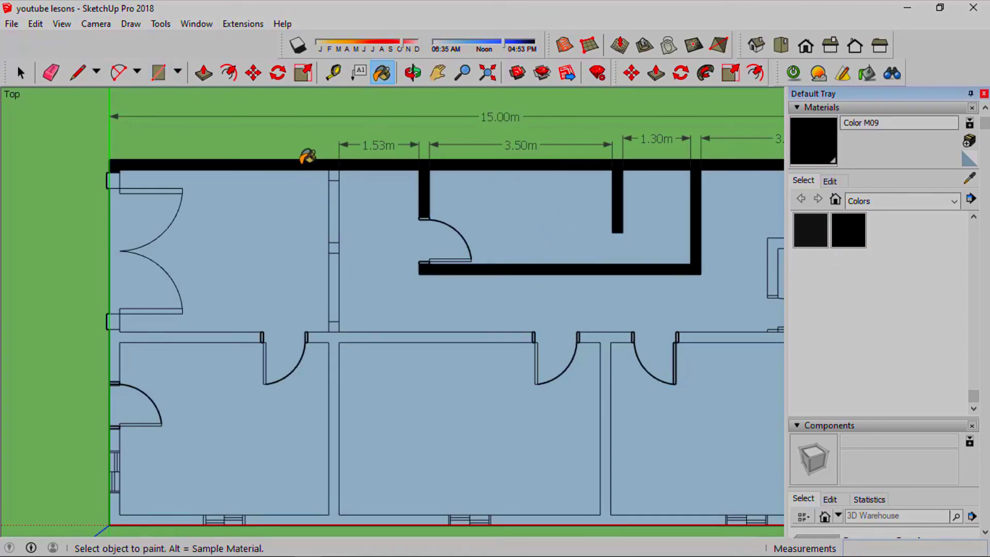
scroll(302, 153, down, 2)
scroll(642, 212, up, 2)
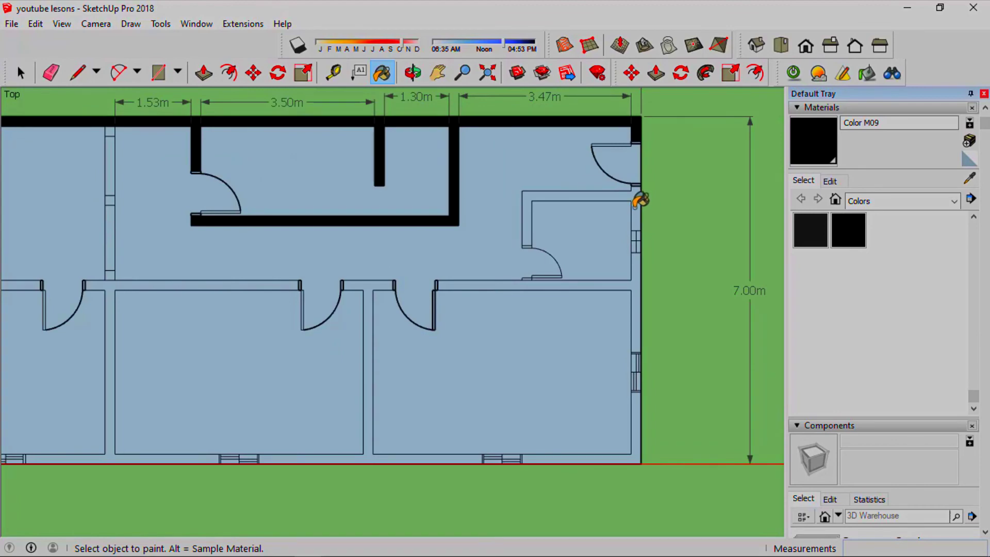
click(636, 204)
click(636, 335)
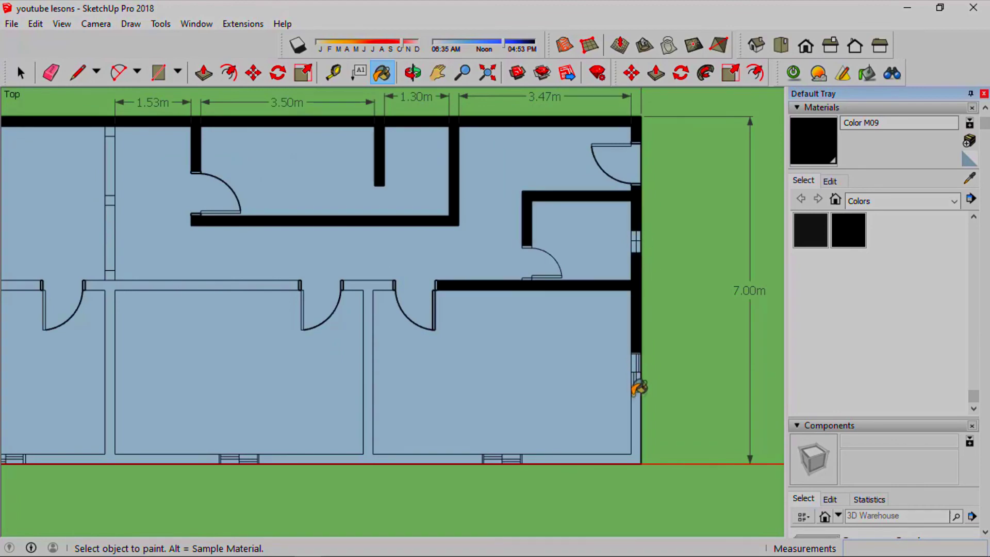
click(532, 457)
click(405, 457)
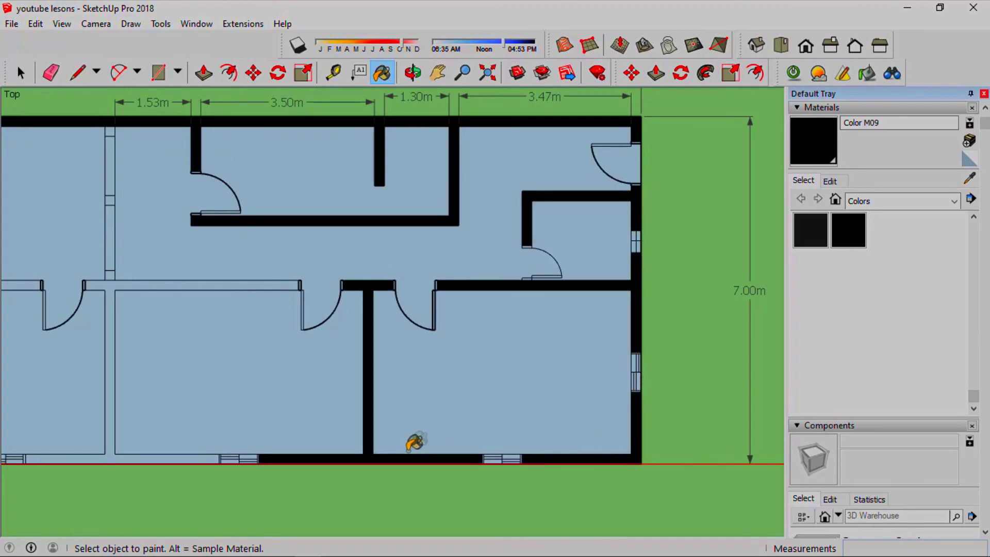
Paint the left interior, bottom-left and left outer walls black.
click(285, 283)
scroll(309, 287, down, 2)
scroll(132, 376, up, 1)
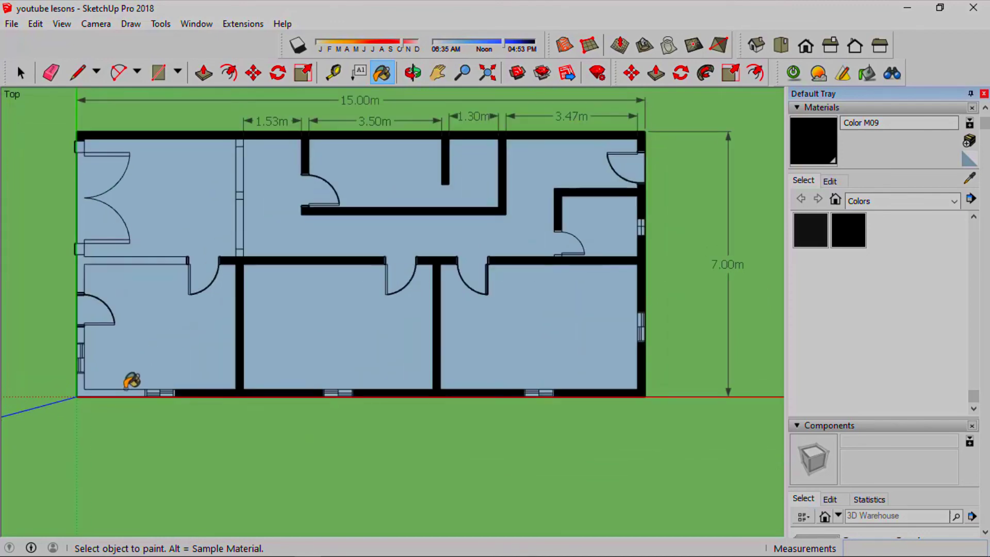
click(120, 391)
scroll(106, 304, up, 2)
click(70, 227)
scroll(365, 253, down, 3)
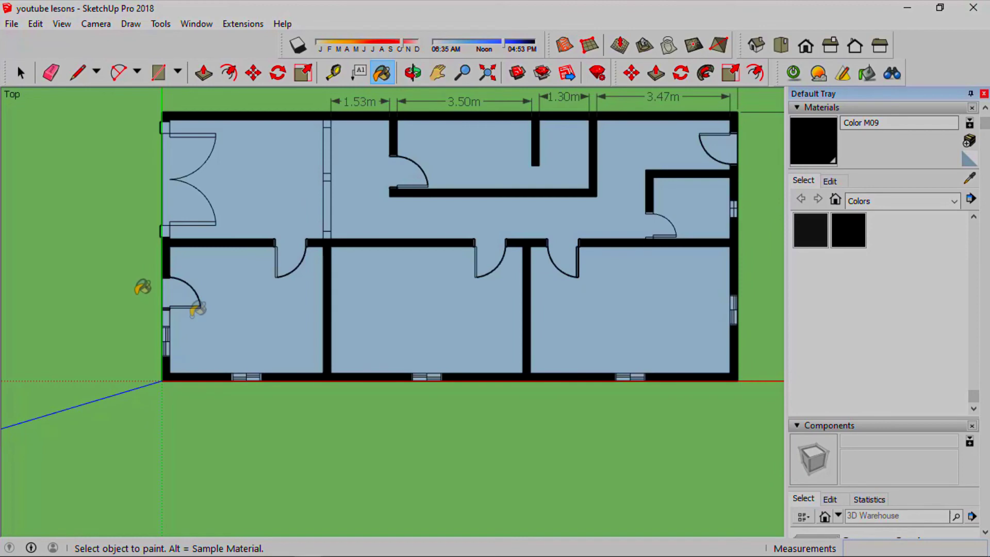
scroll(499, 284, down, 1)
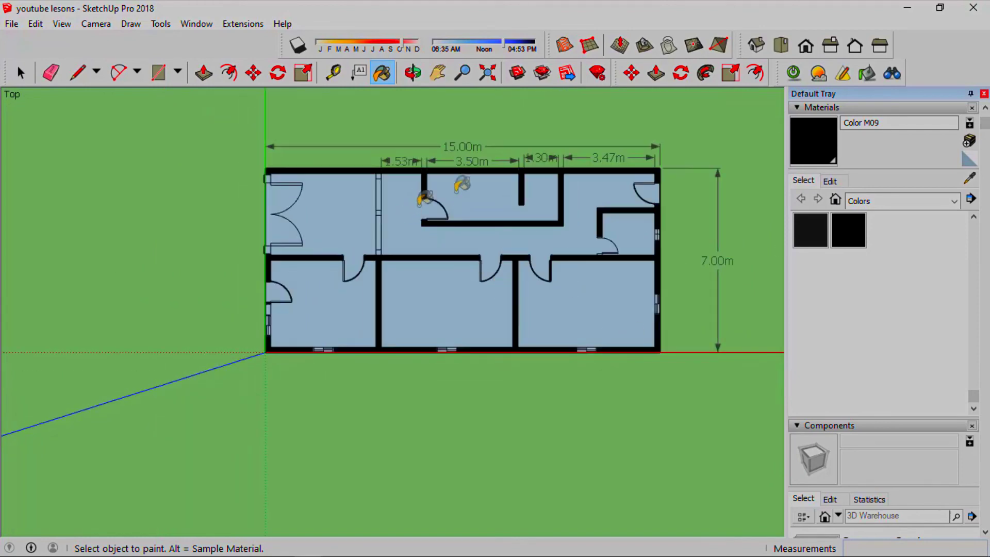
scroll(845, 250, up, 2)
scroll(849, 260, up, 3)
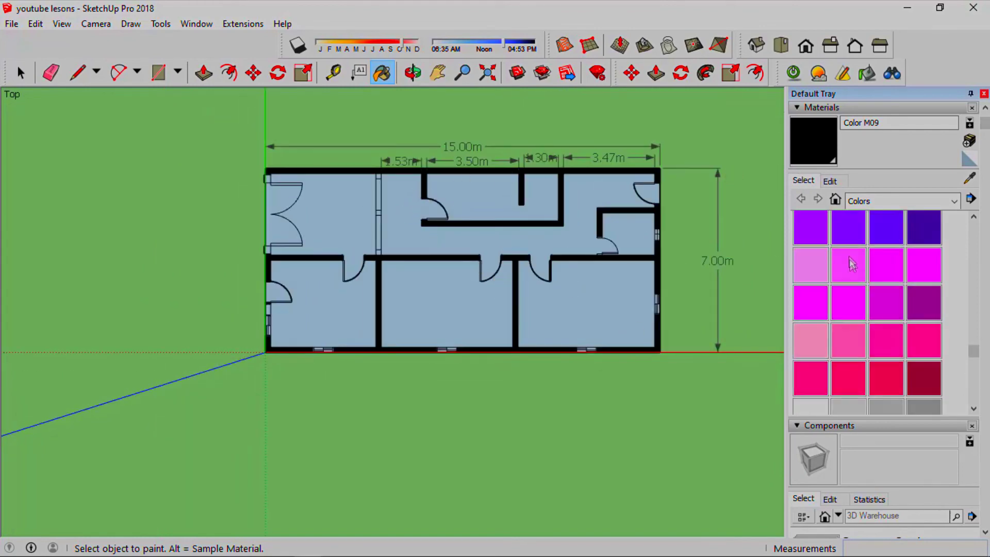
click(810, 378)
Paint the squares at the partition junction and partition middle pink with Color L05.
scroll(379, 253, up, 5)
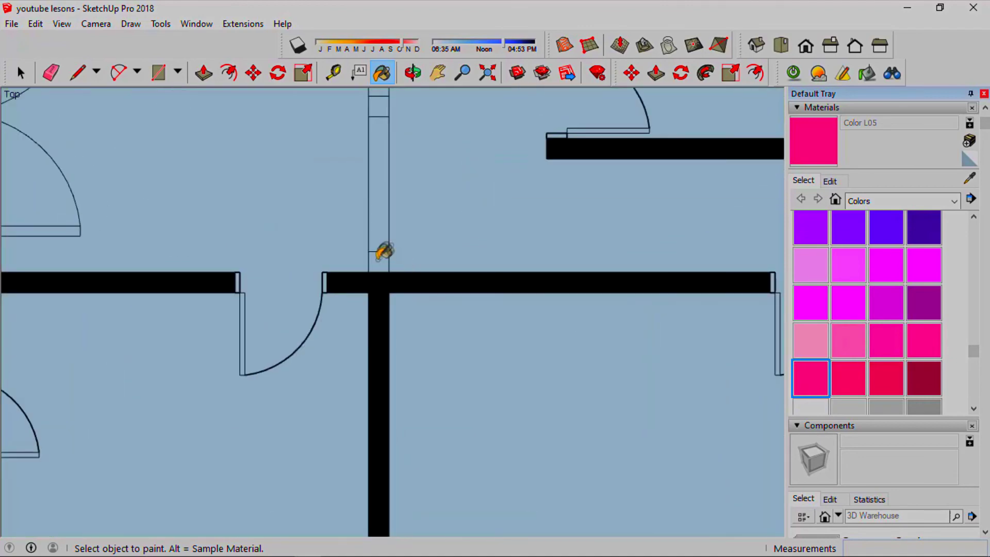
click(383, 262)
scroll(383, 262, down, 1)
scroll(384, 170, up, 1)
click(384, 159)
scroll(392, 232, down, 1)
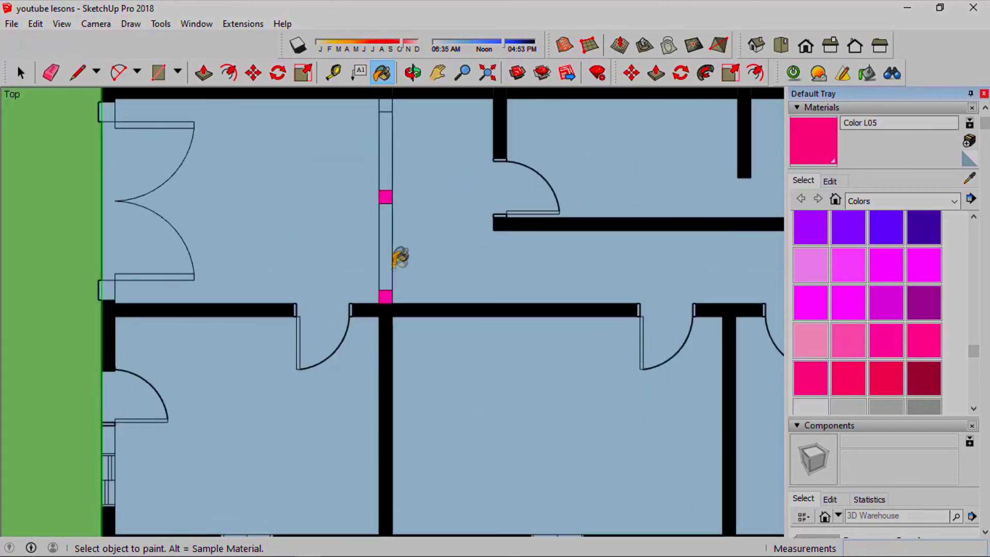
scroll(384, 129, up, 1)
Paint the squares beside the left door and the top-left door pink.
scroll(415, 202, down, 2)
scroll(439, 232, down, 2)
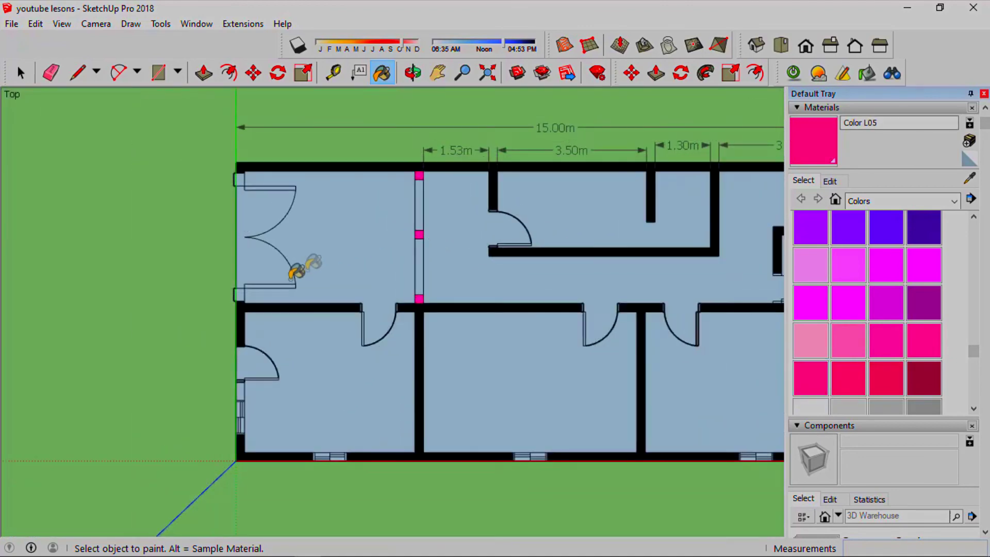
scroll(258, 283, up, 2)
click(209, 303)
scroll(209, 303, down, 1)
scroll(213, 124, up, 1)
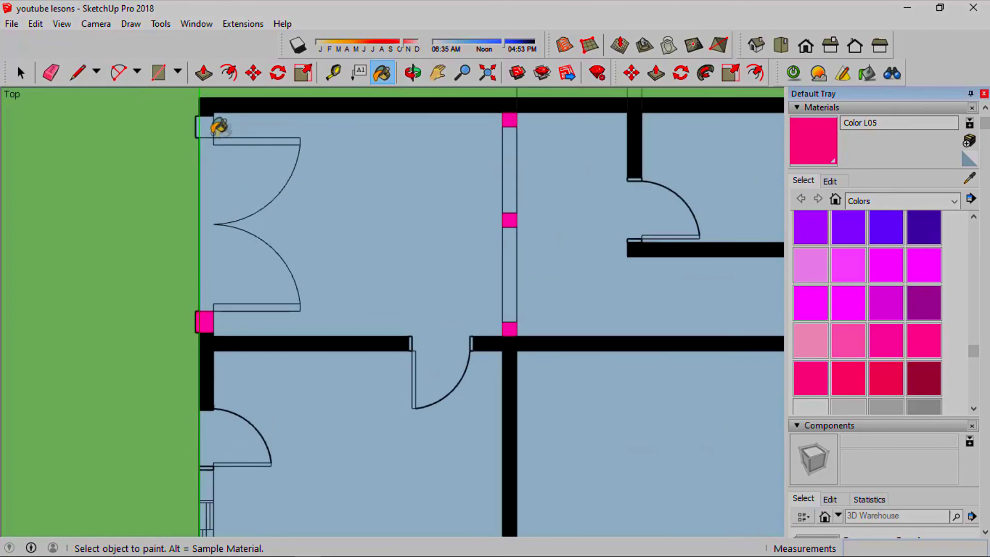
click(211, 124)
scroll(325, 192, down, 2)
scroll(471, 210, down, 2)
scroll(484, 191, down, 1)
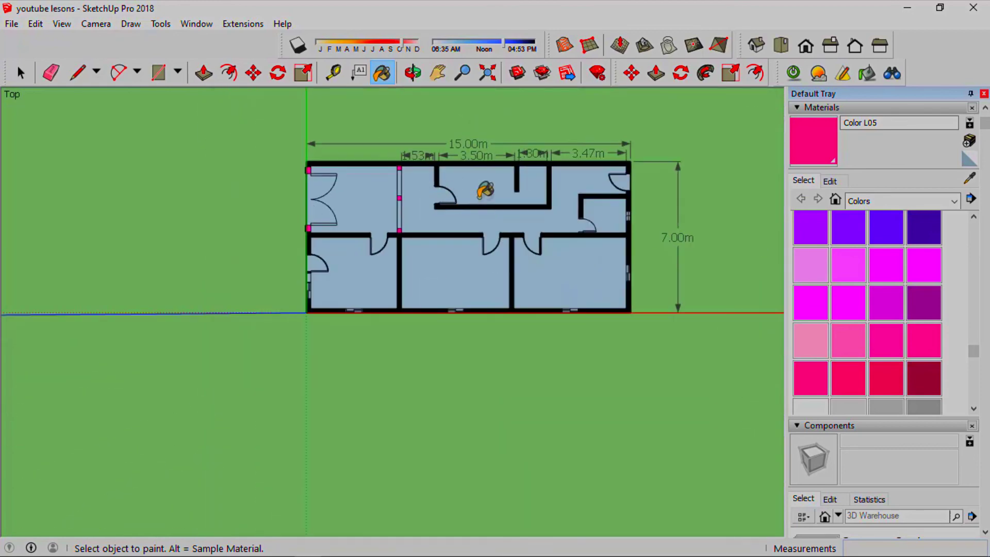
scroll(579, 216, down, 1)
scroll(524, 139, up, 2)
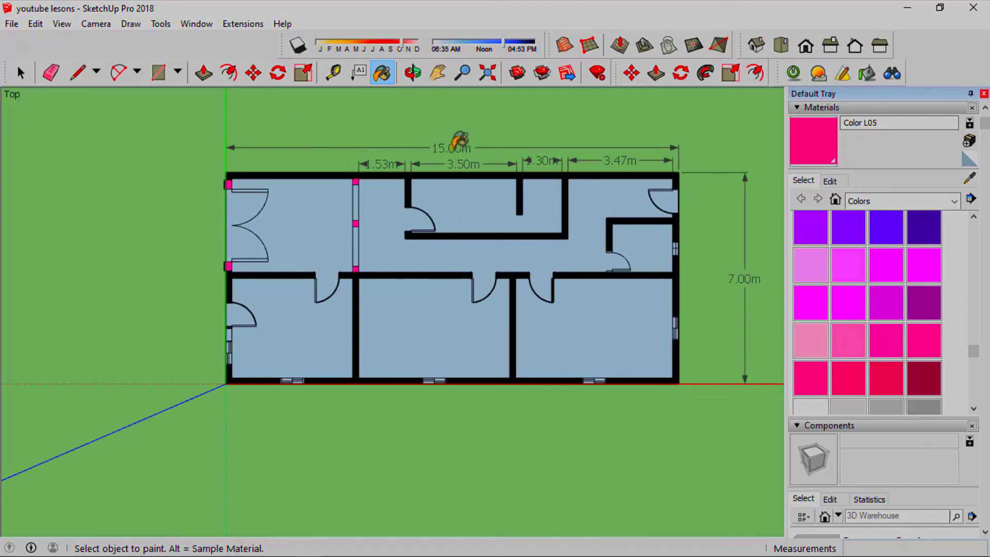
scroll(310, 160, up, 1)
scroll(248, 168, down, 2)
scroll(510, 170, up, 1)
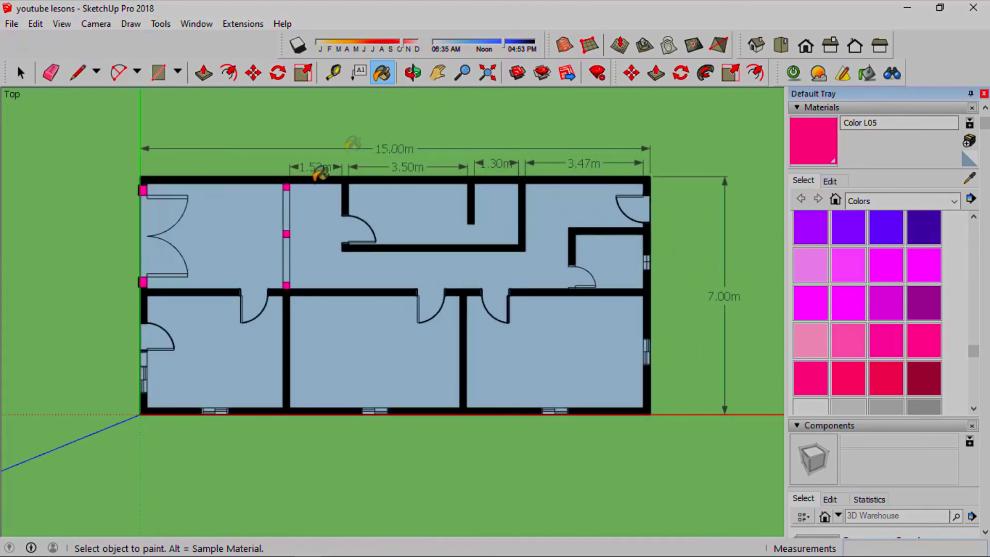
click(12, 27)
mouse_move(37, 247)
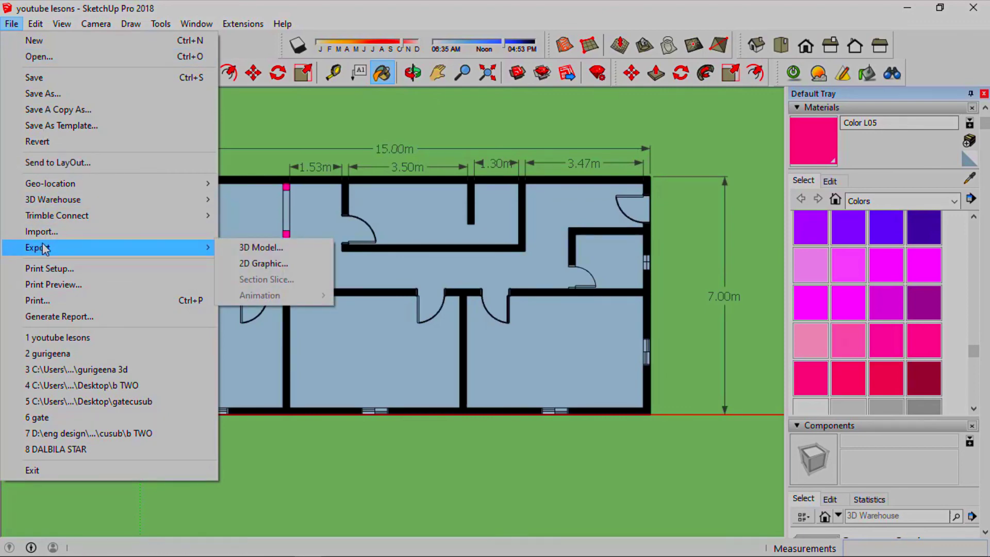
Export the plan view as JPEG 'youtube lesons' on the Desktop, replacing the existing file.
click(267, 264)
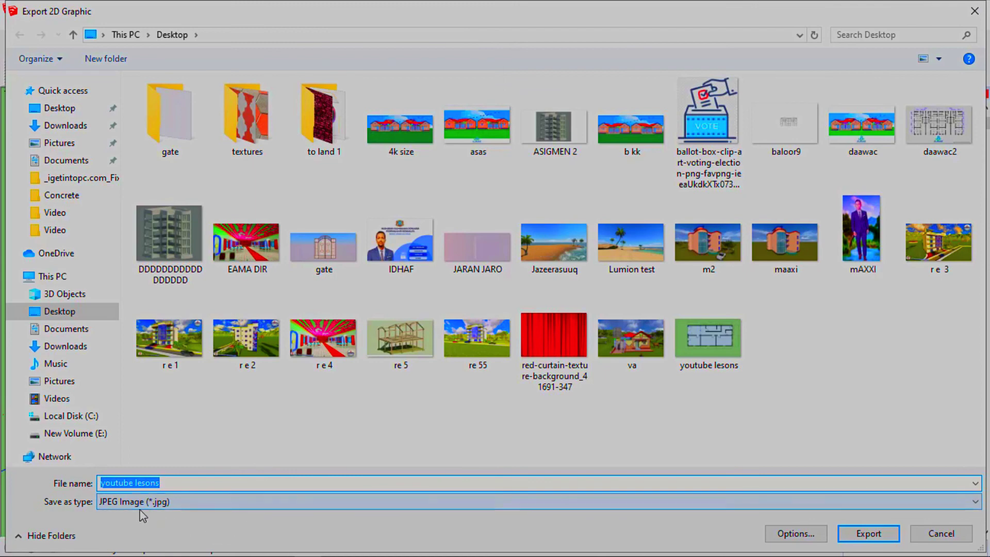
click(172, 508)
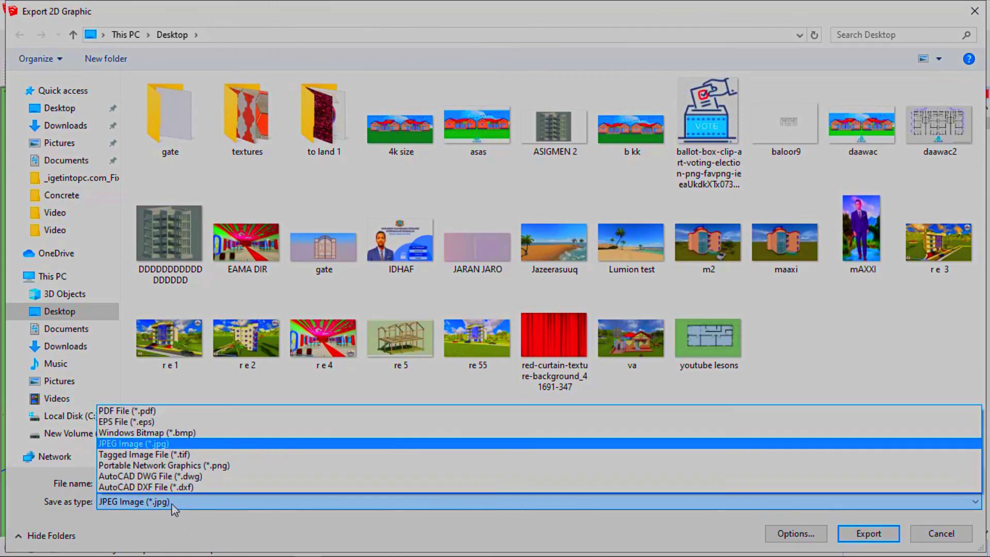
click(83, 385)
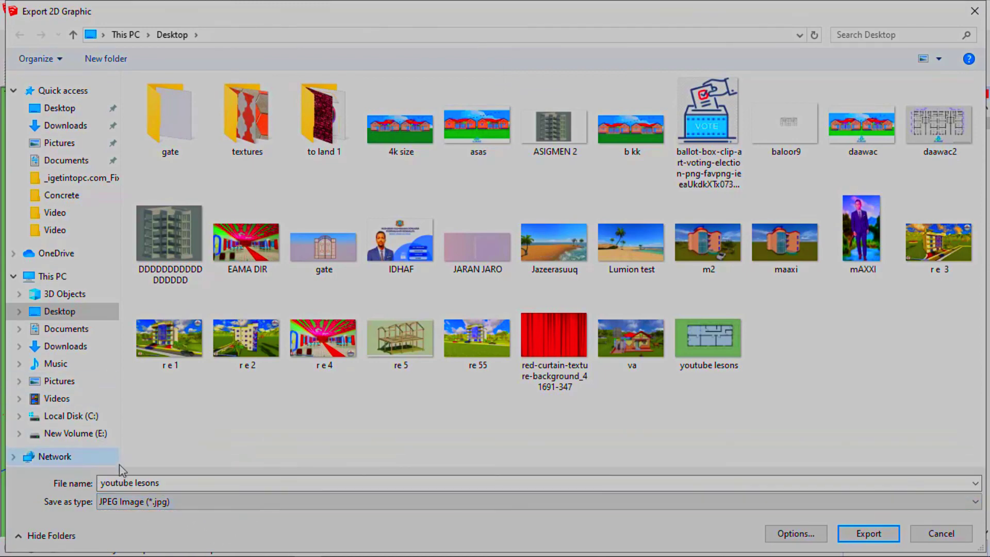
click(868, 539)
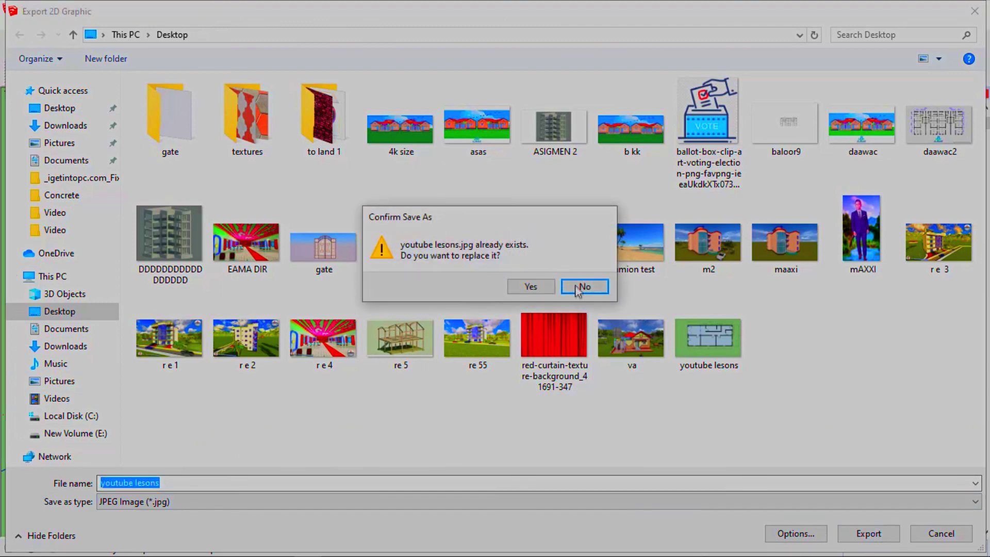
click(576, 287)
click(975, 10)
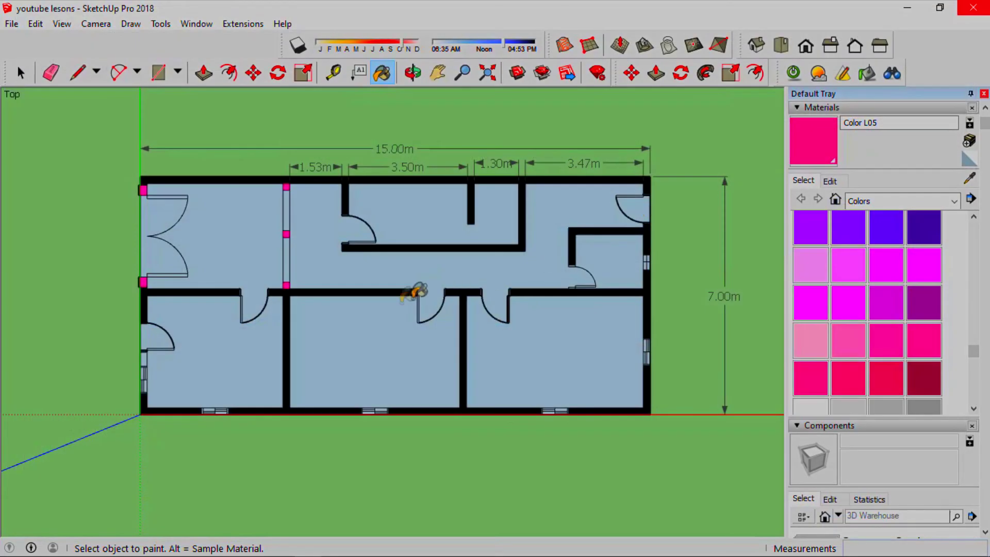